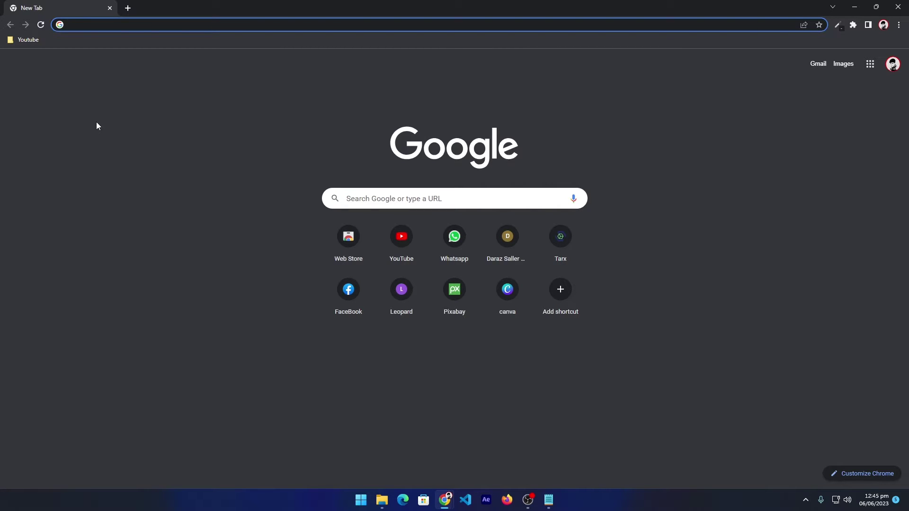
Step: Search Google for 'xampp download for windows 11' and open the official apachefriends.org page
text(xampp download for windows 1)
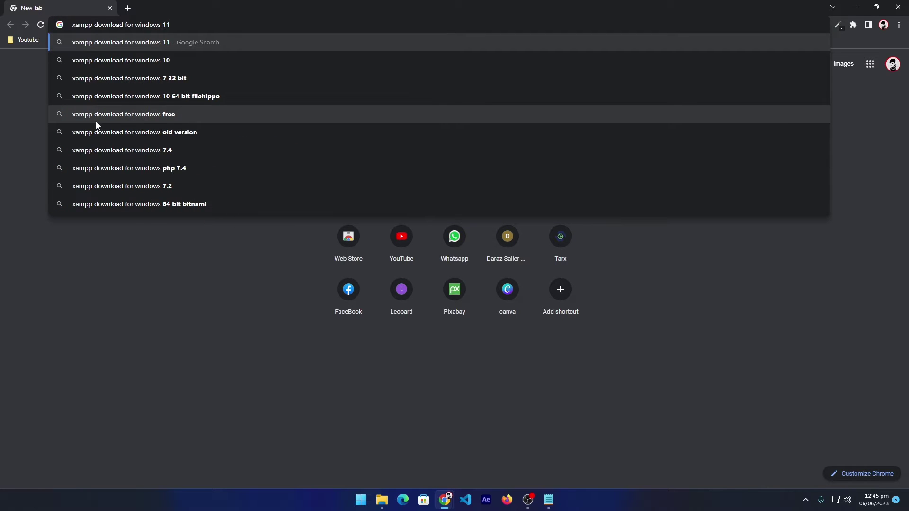
text(1)
key(Return)
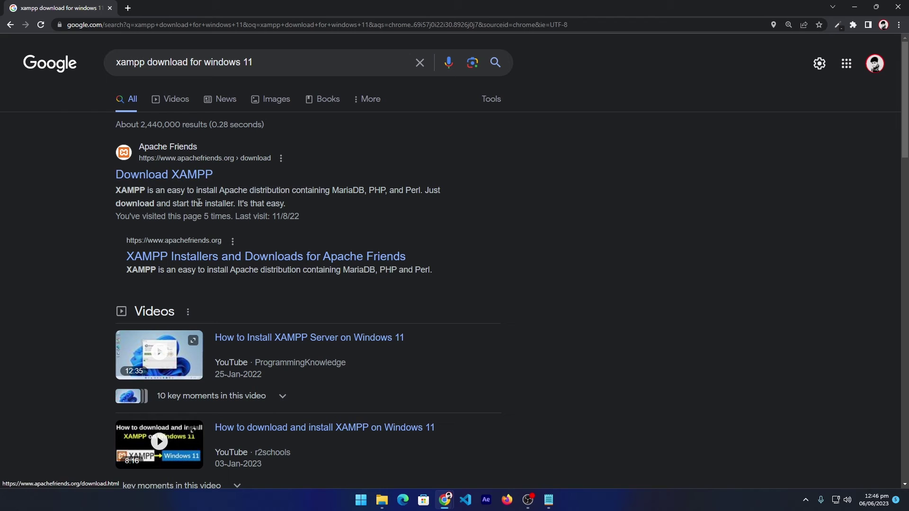
click(155, 182)
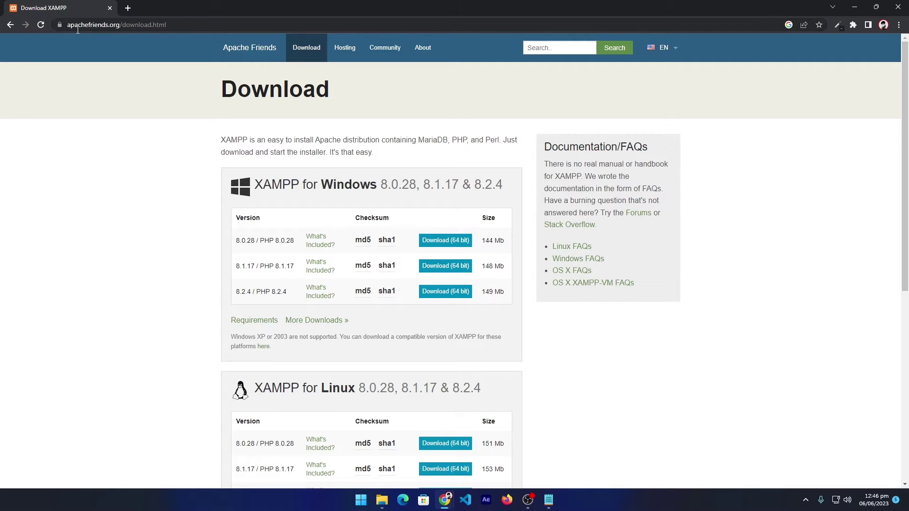
Step: Start downloading the XAMPP 8.2.4 Windows 64-bit installer and cancel the extra Save As prompt
key(ctrl+plus)
key(ctrl+plus)
key(ctrl+plus)
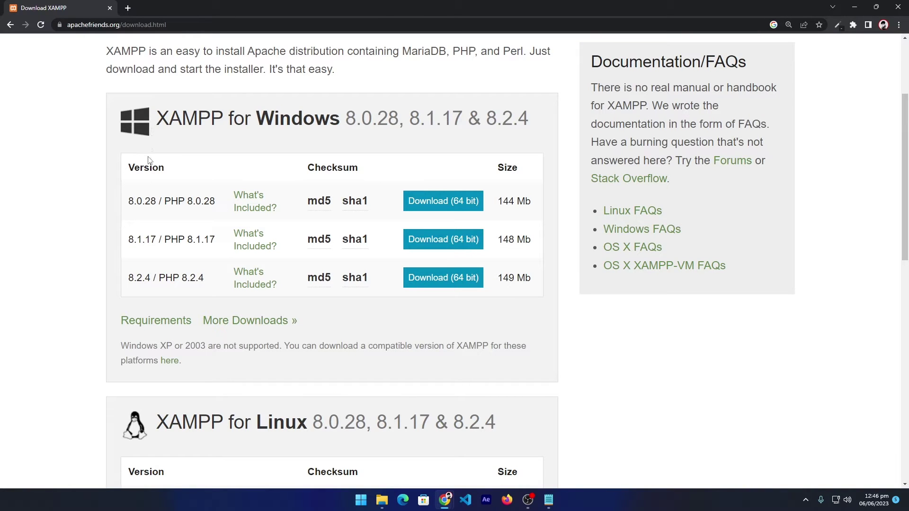
scroll(211, 138, down, 3)
drag(156, 279, 288, 281)
scroll(288, 280, down, 7)
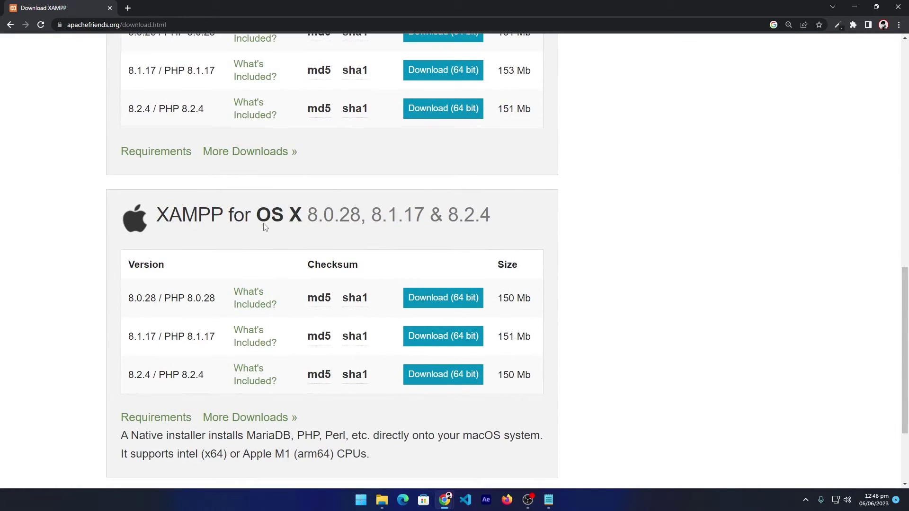
scroll(264, 227, up, 10)
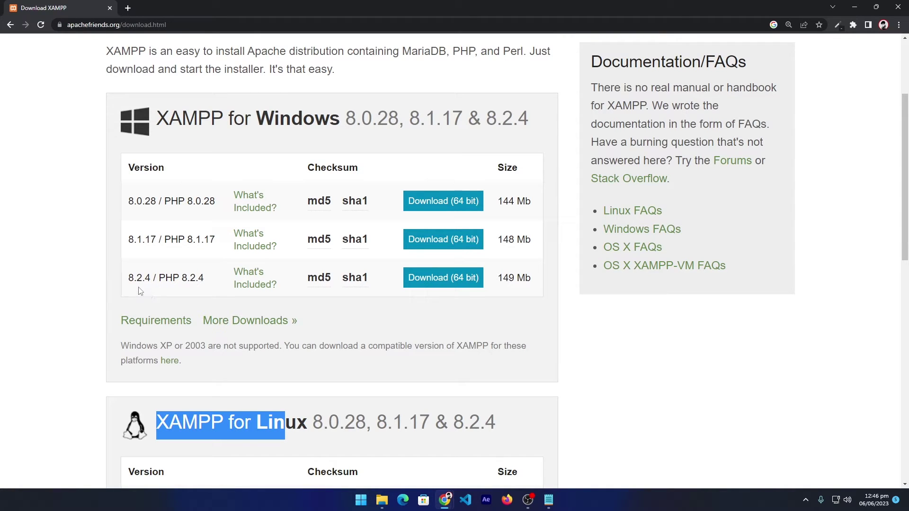
click(443, 283)
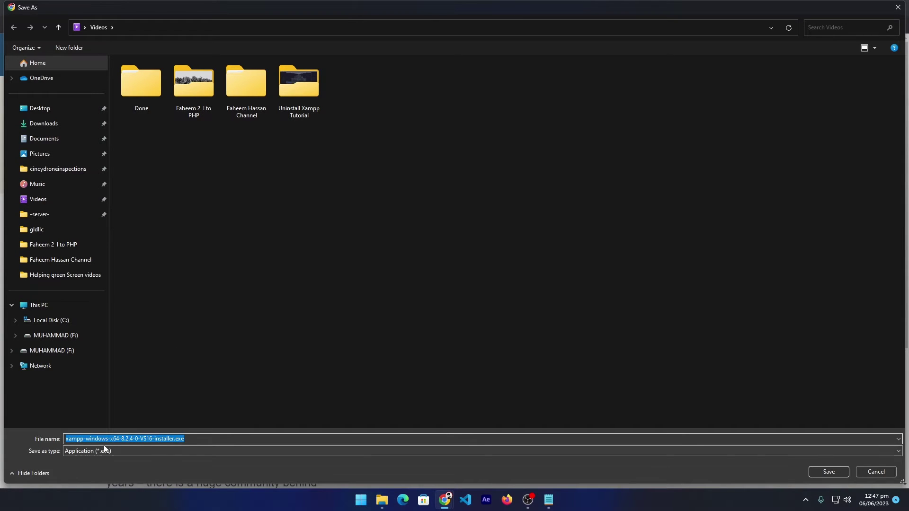
click(876, 472)
Step: Launch the downloaded XAMPP installer from Downloads\xampp and acknowledge the UAC warning
click(381, 500)
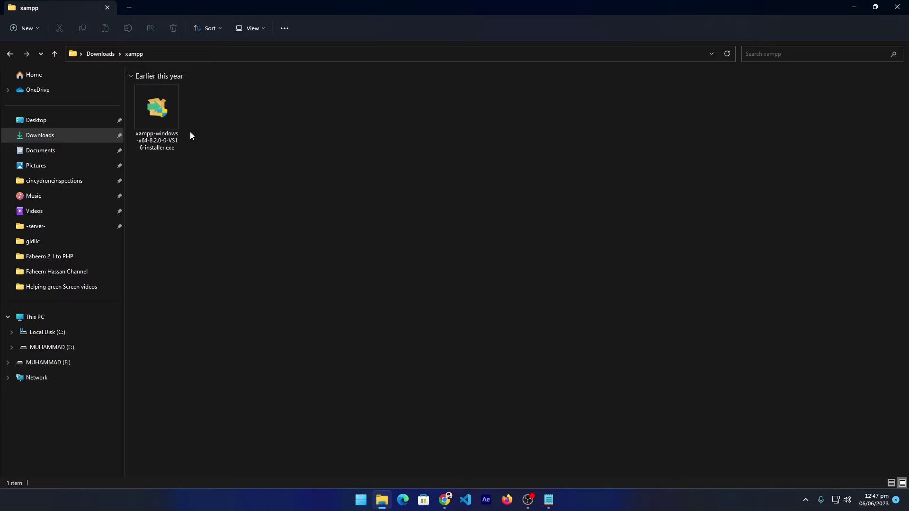
click(161, 149)
double_click(161, 143)
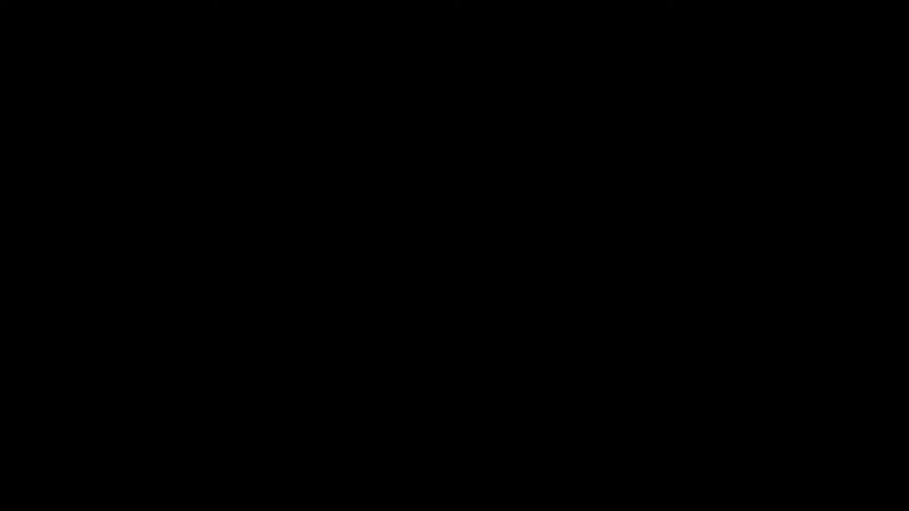
click(331, 284)
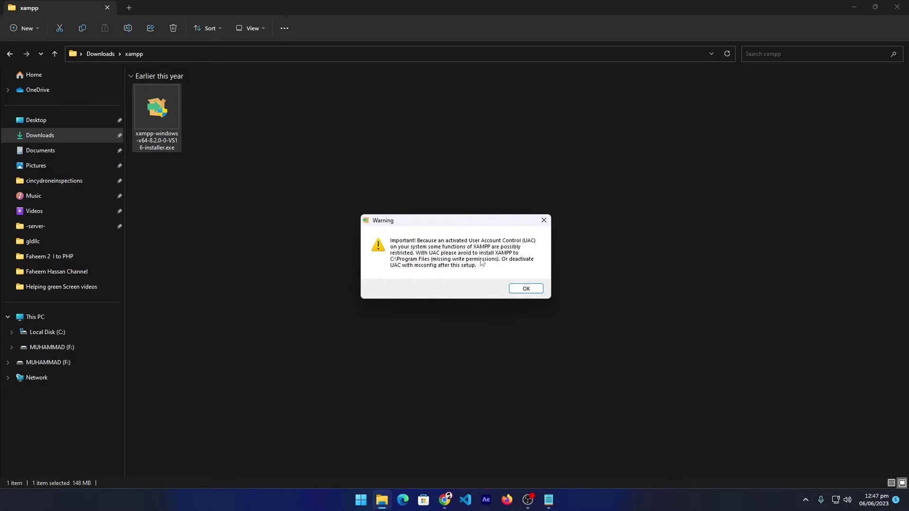
click(525, 288)
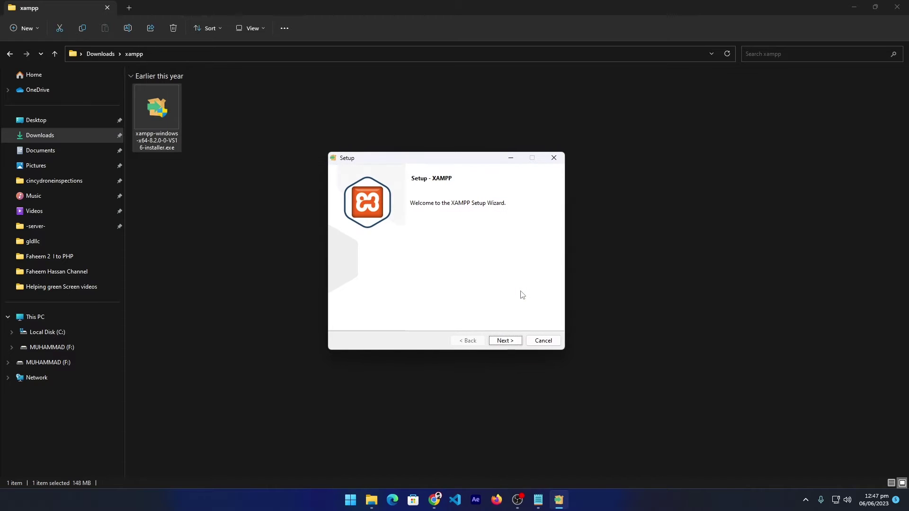
Step: Install XAMPP to C:\xampp with default components and English as the language
click(505, 342)
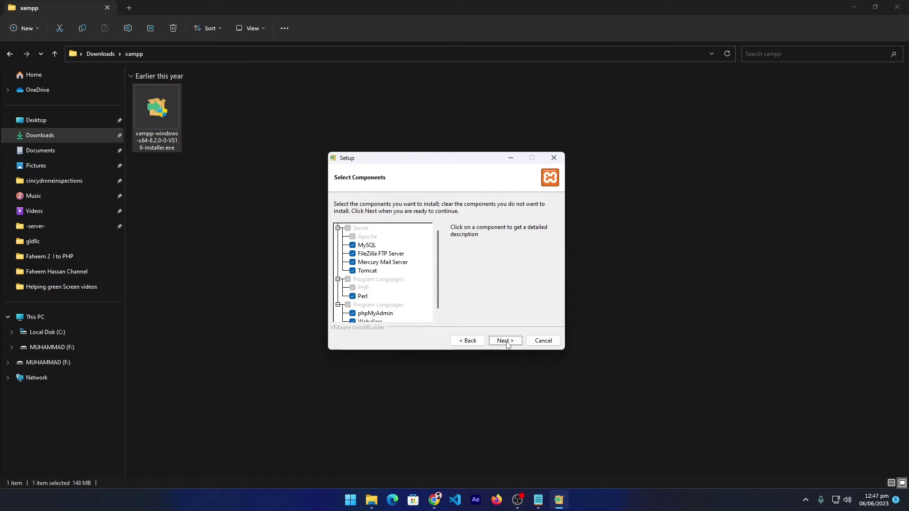
drag(441, 283, 439, 265)
click(505, 341)
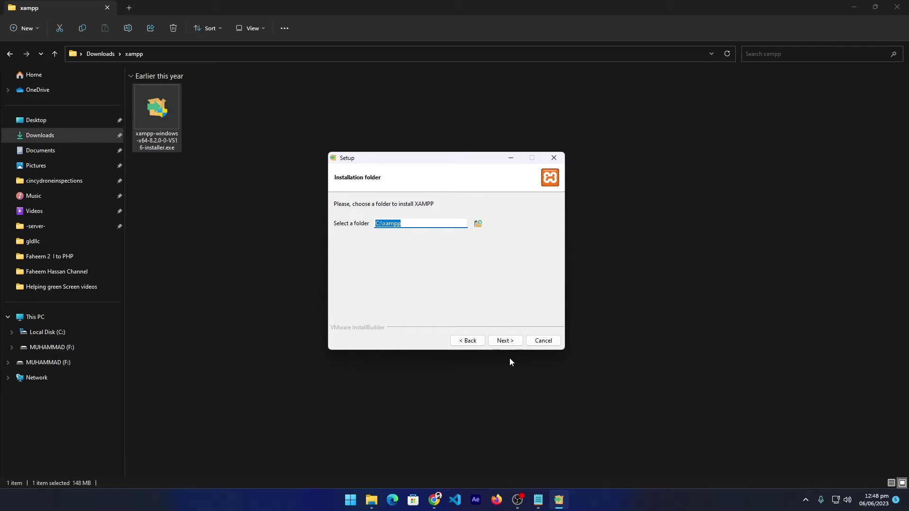
click(505, 341)
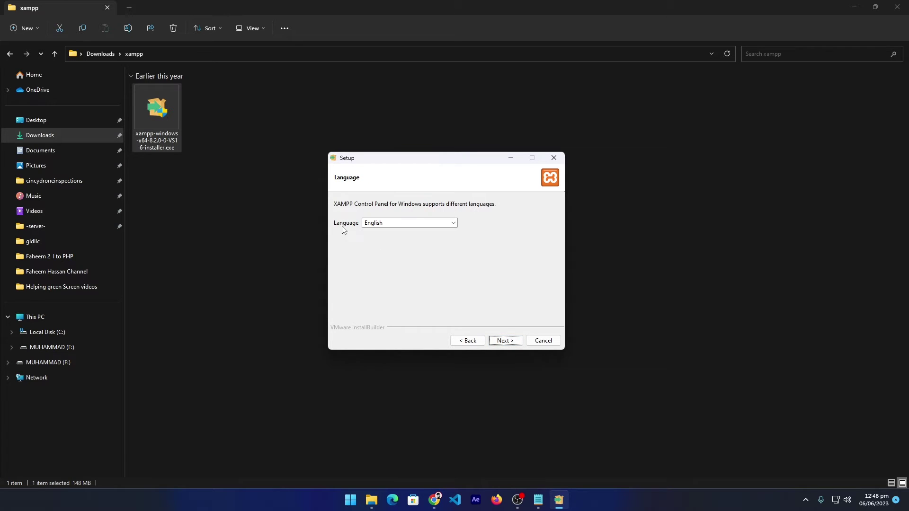
click(374, 223)
click(374, 224)
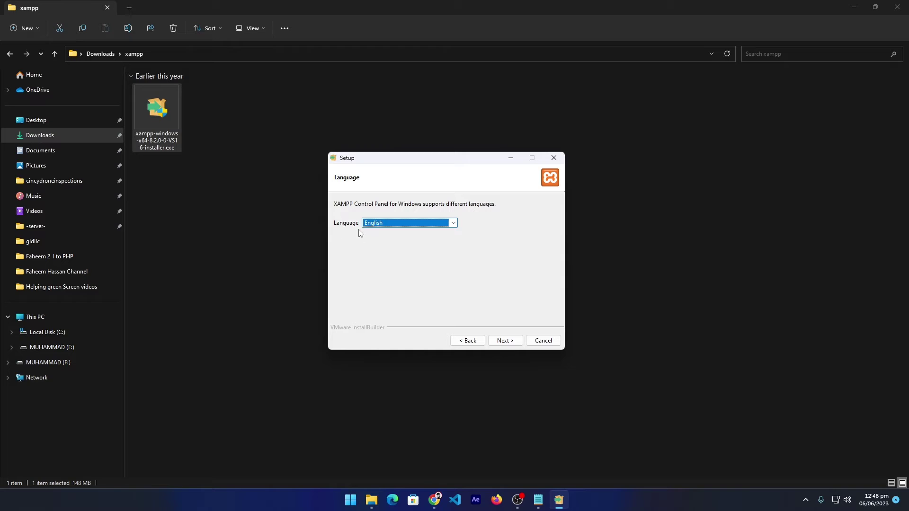
click(506, 341)
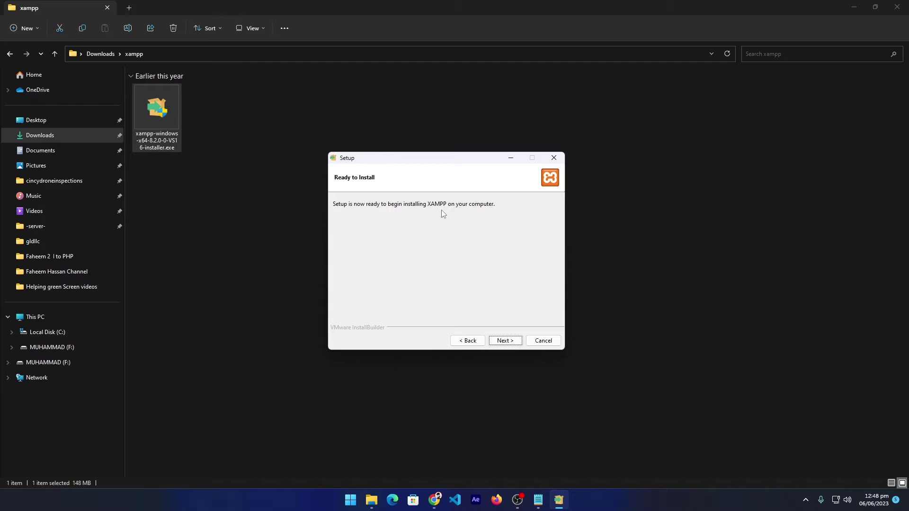
click(505, 340)
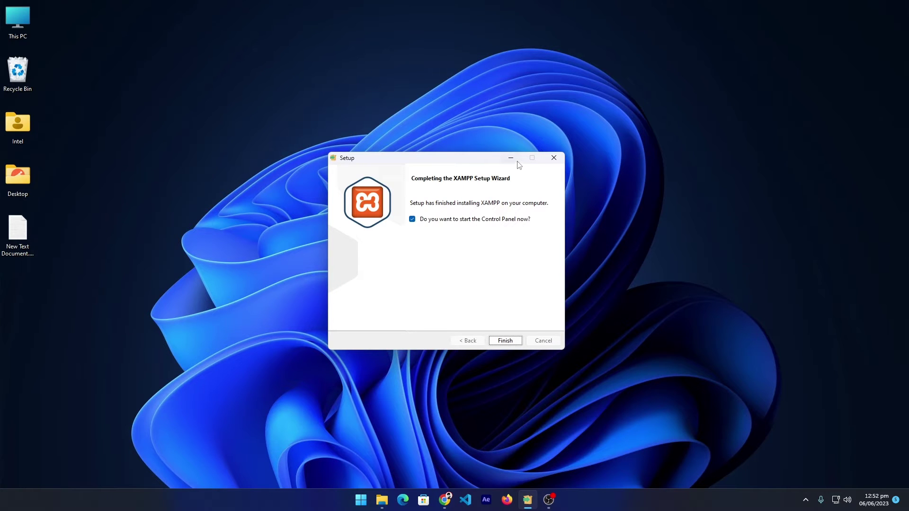
Step: Finish XAMPP setup, then start the Apache and MySQL modules in the Control Panel
click(505, 341)
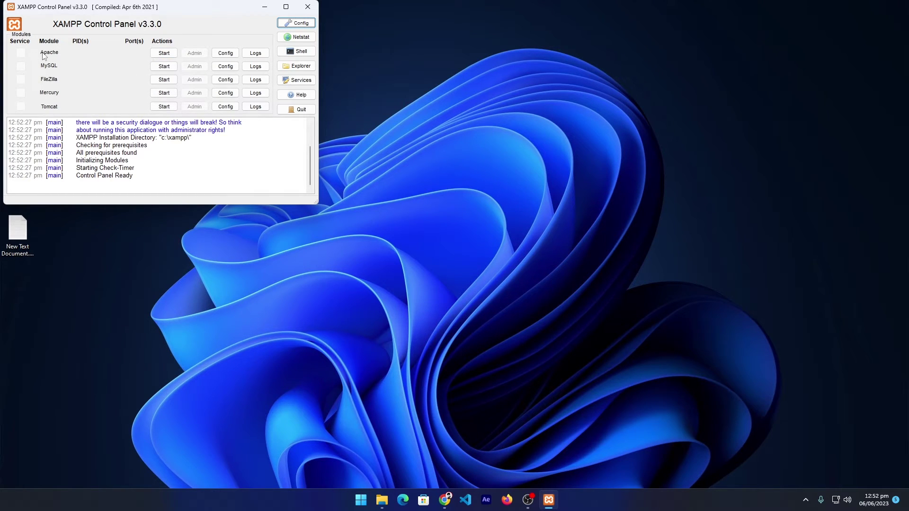
click(164, 53)
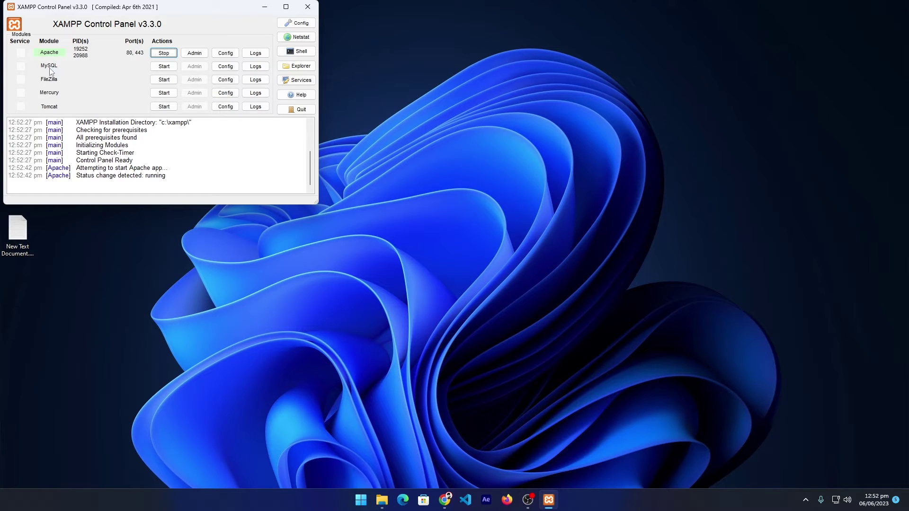
click(164, 66)
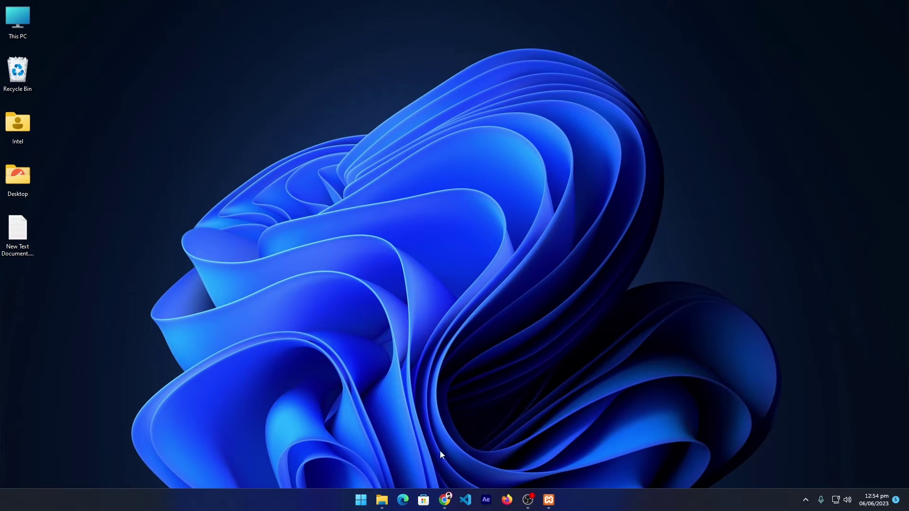
Step: Open the xampp installation folder on drive C in File Explorer
mouse_move(378, 490)
click(330, 452)
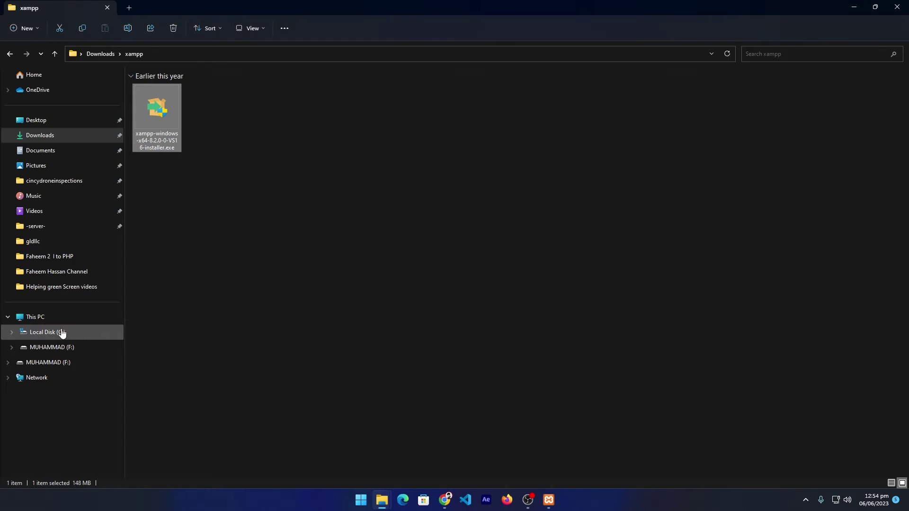
click(66, 332)
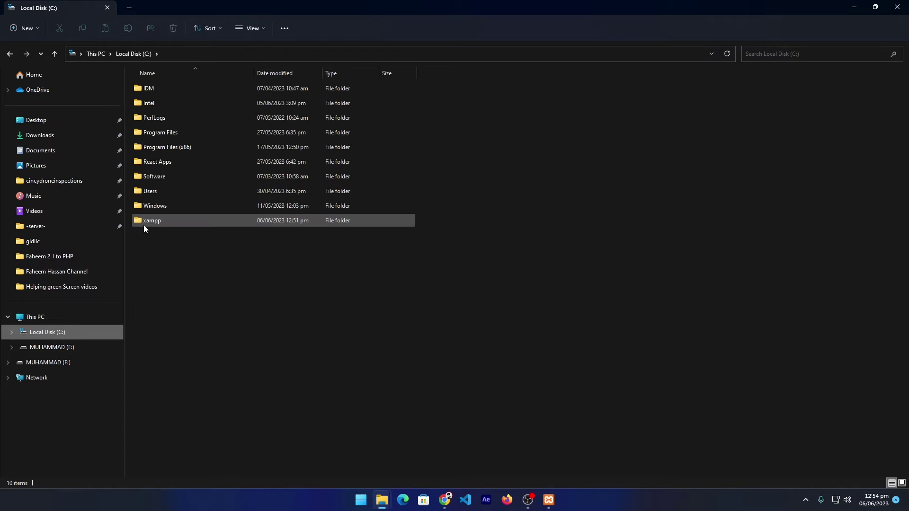
double_click(145, 221)
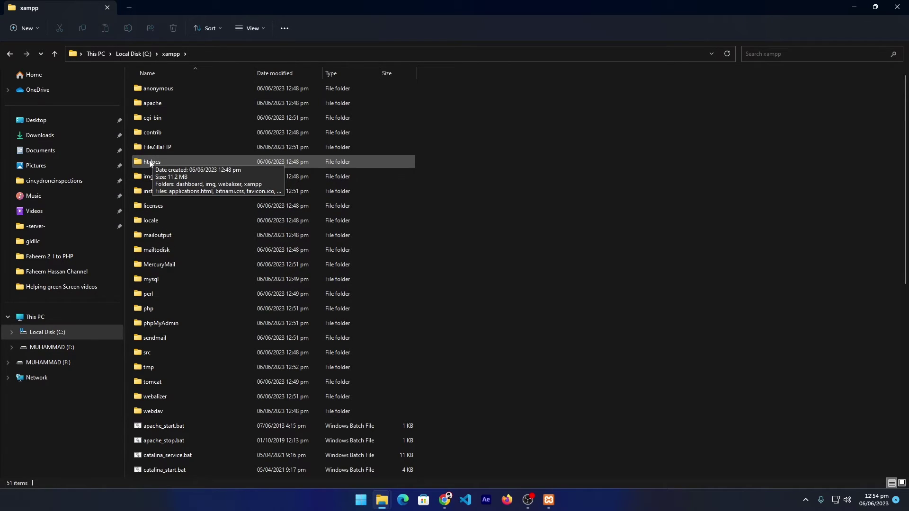
scroll(147, 213, down, 3)
scroll(146, 214, down, 5)
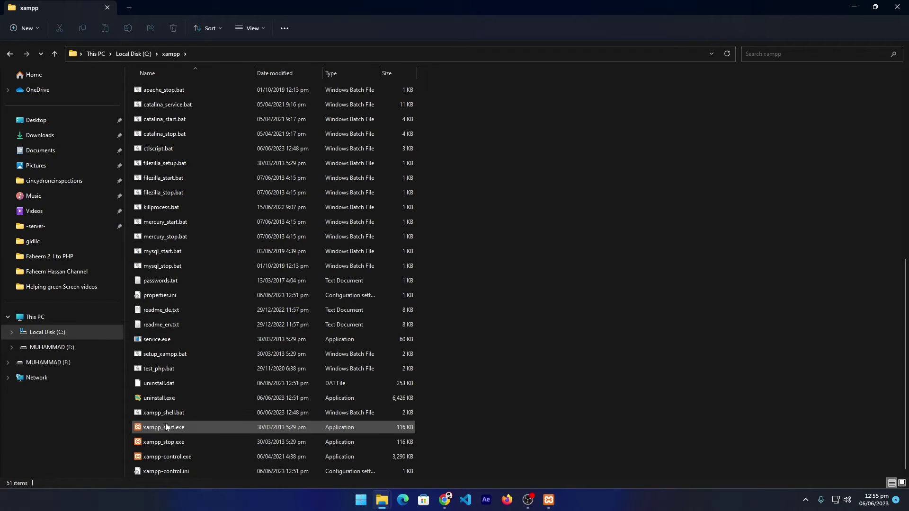
Step: Check XAMPP Control Panel via the Start menu, then open the htdocs folder
mouse_move(165, 431)
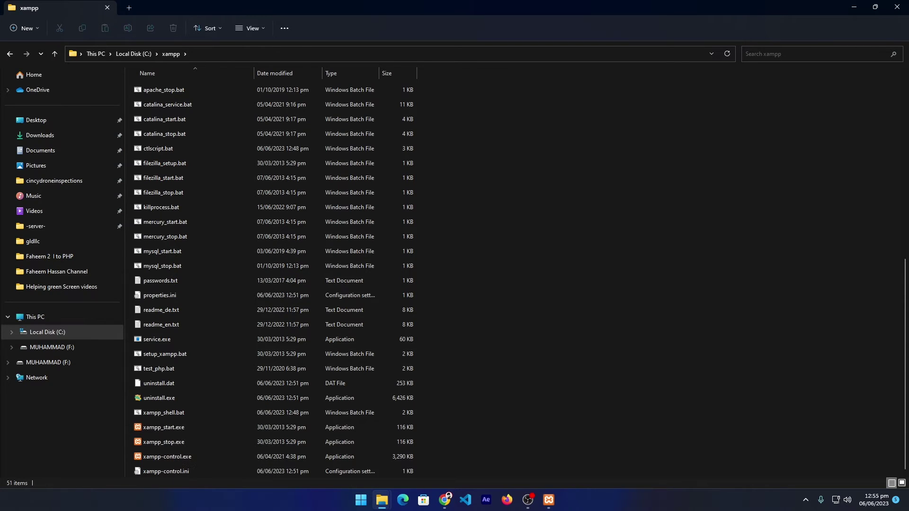
click(365, 501)
text(xa)
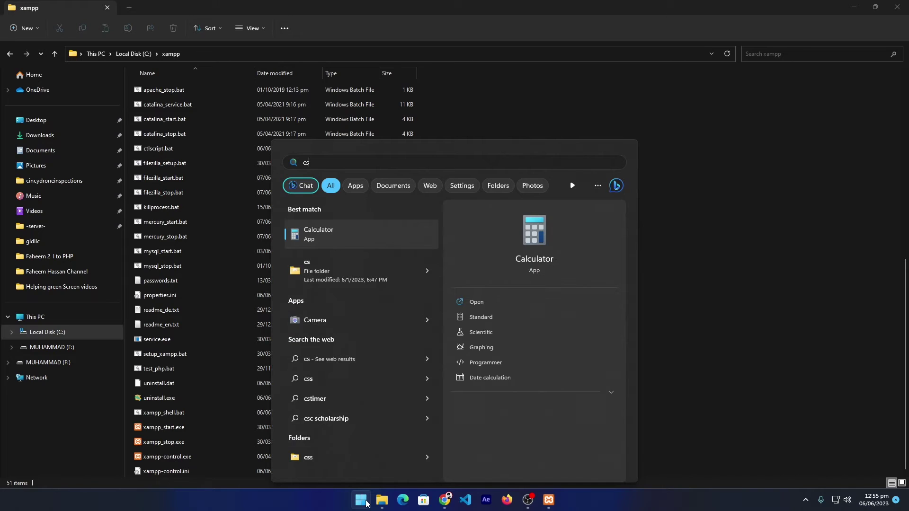
text(mp)
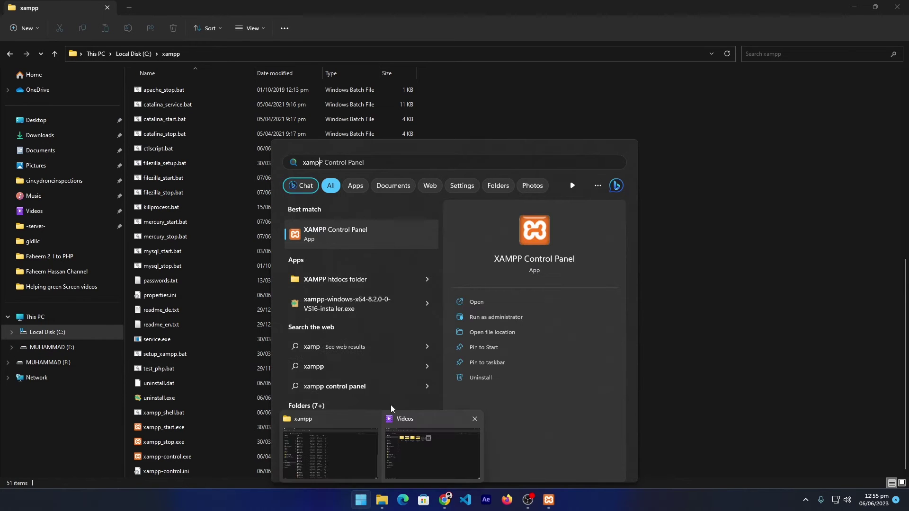
click(316, 234)
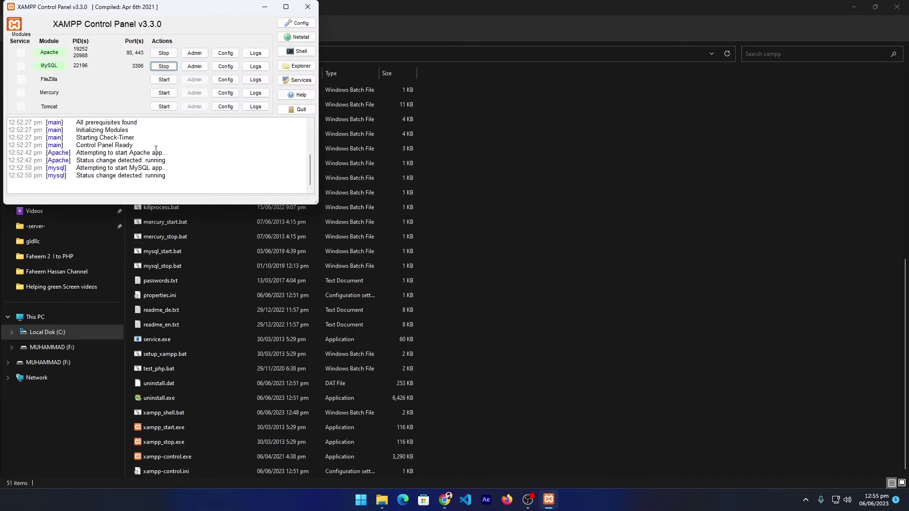
click(265, 6)
scroll(222, 218, up, 10)
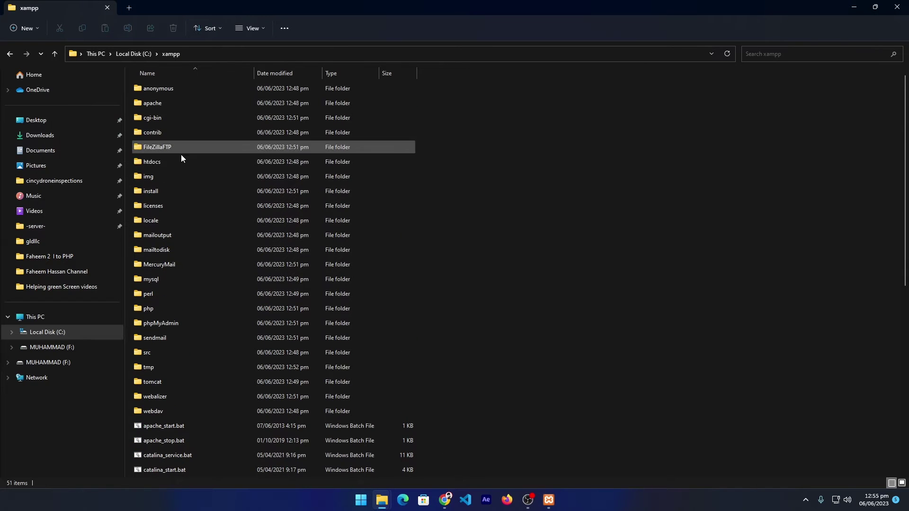
double_click(151, 162)
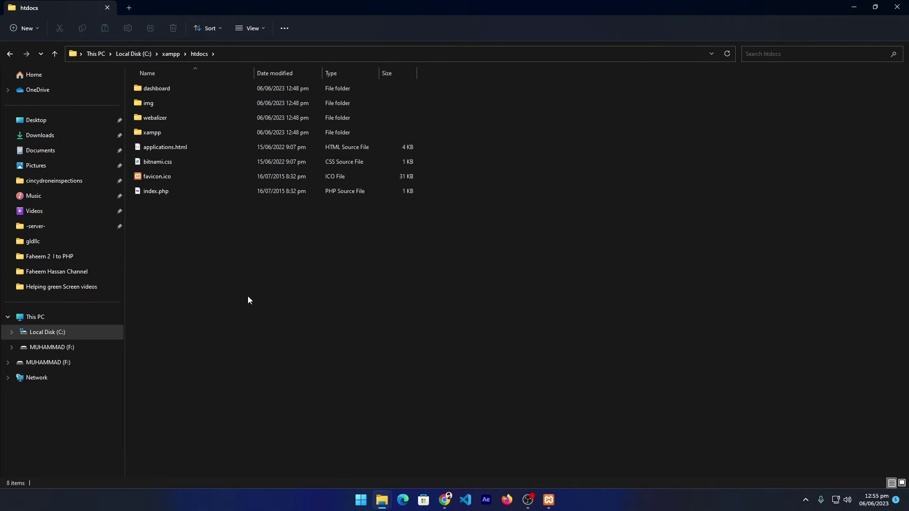
Step: Create a new folder named learn-php inside htdocs and open it
right_click(146, 243)
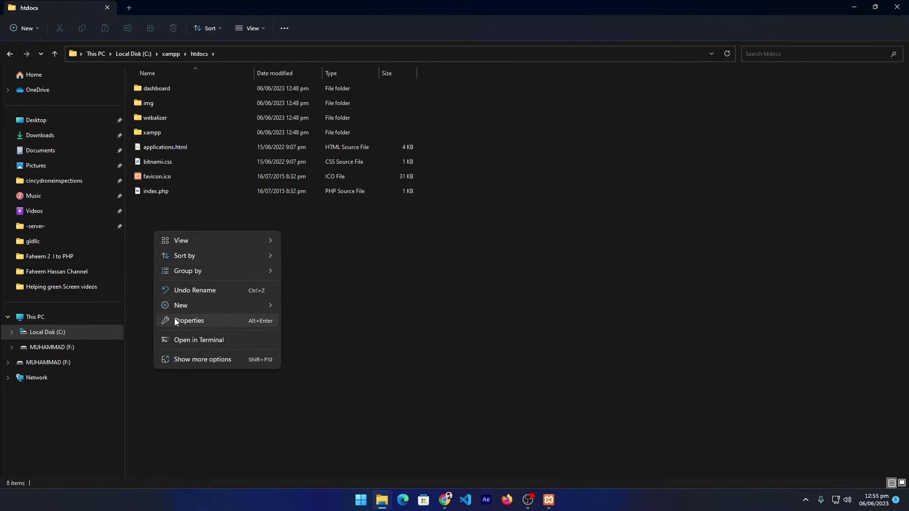
mouse_move(188, 307)
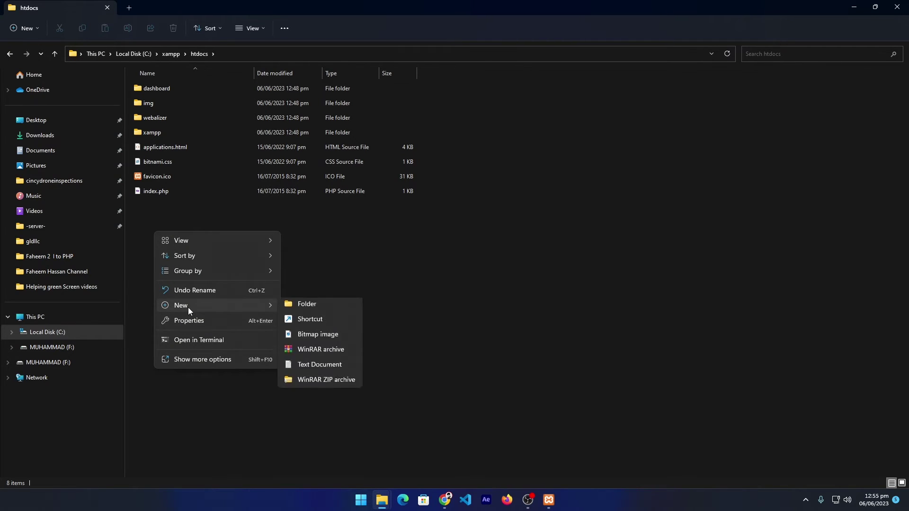
click(307, 307)
text(l)
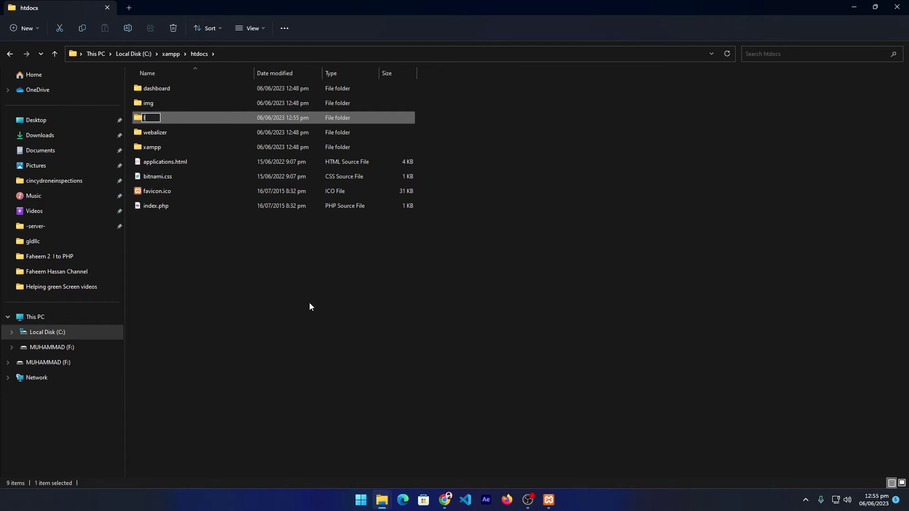
text(earn-php)
key(Return)
double_click(154, 120)
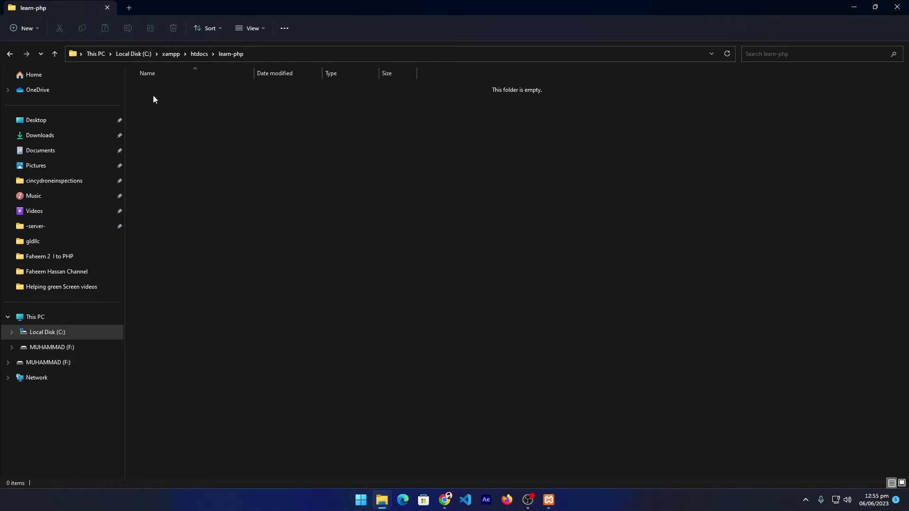
Step: Create a new text document in learn-php renamed to first.php, accepting the extension change
right_click(154, 103)
mouse_move(167, 169)
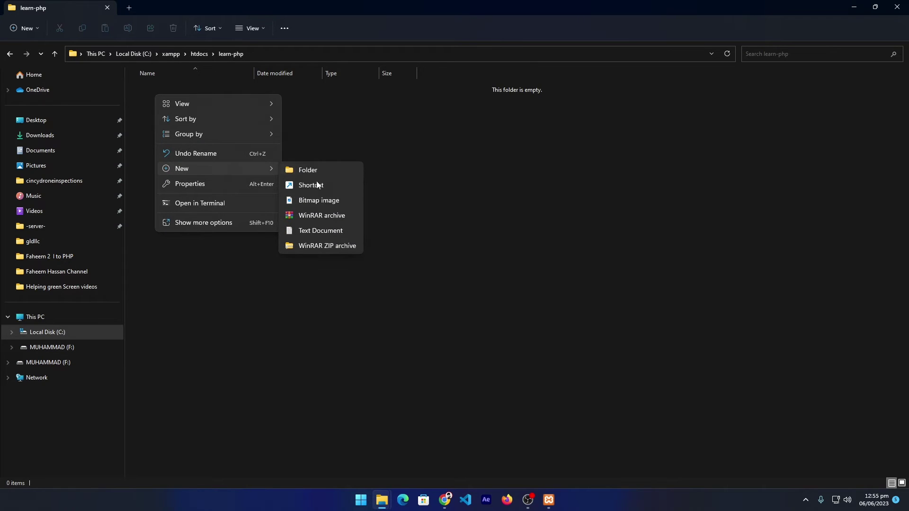
click(310, 231)
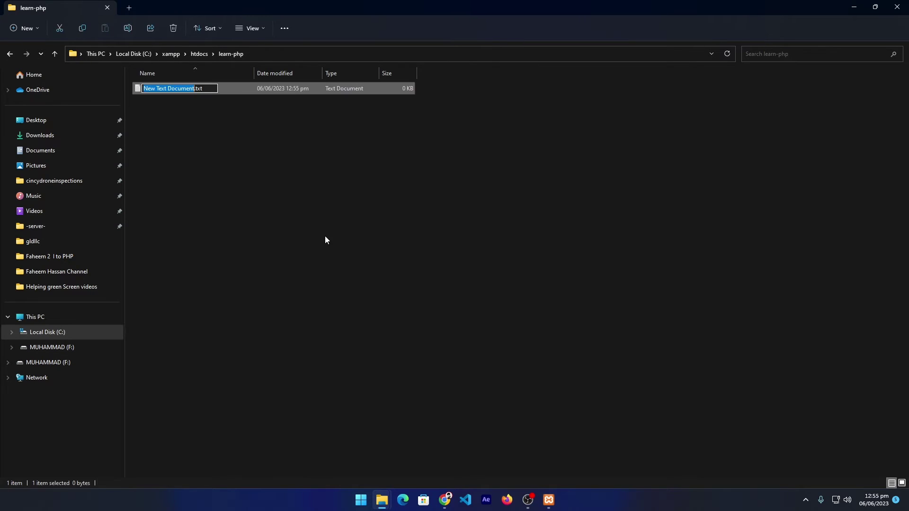
text(first)
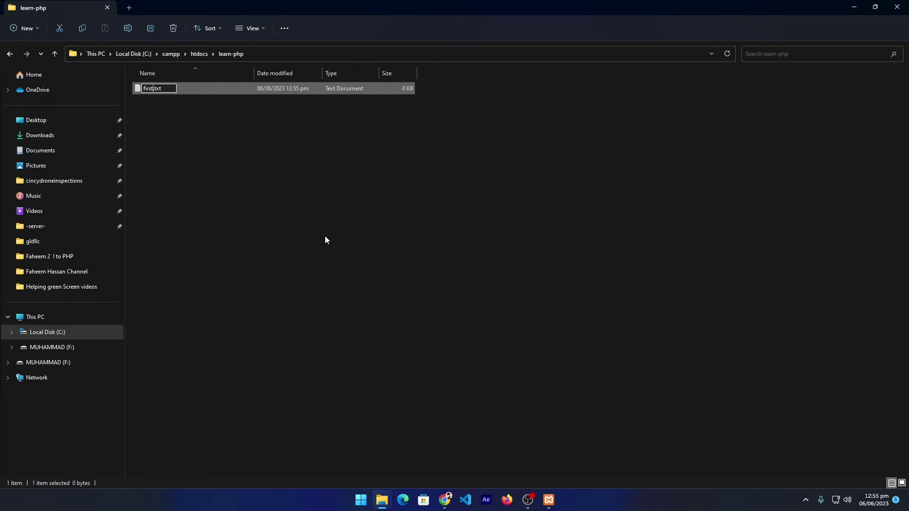
key(shift+End)
text(php)
key(Return)
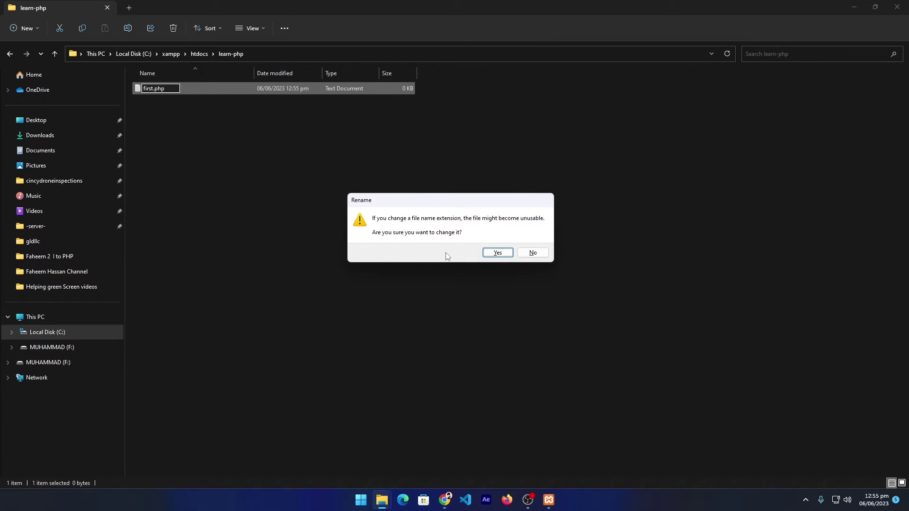
click(501, 254)
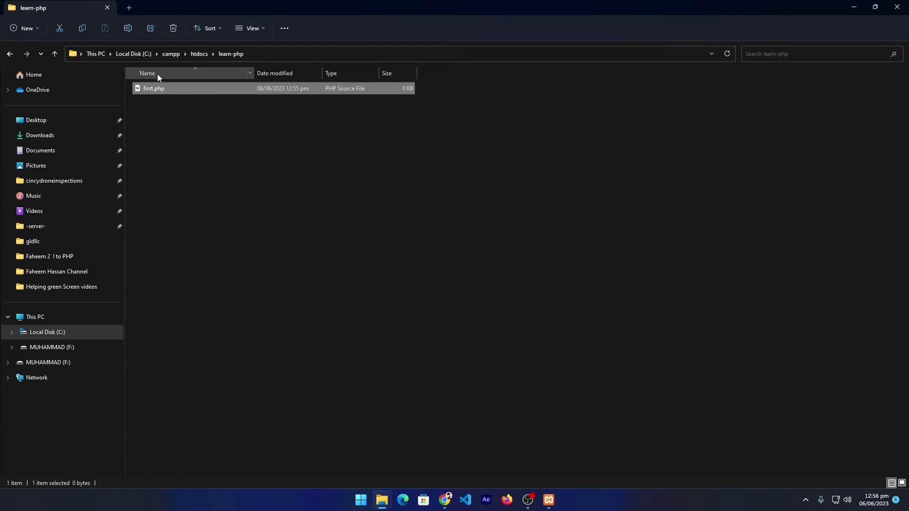
key(alt+Tab)
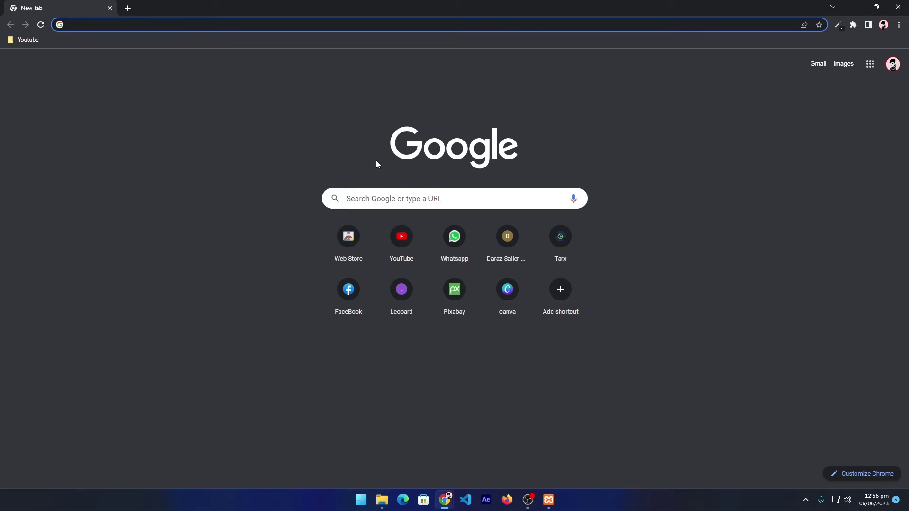
Step: Load localhost/dashboard/ in Chrome, zoom in, and go on to phpMyAdmin
text(local)
key(End)
key(BackSpace)
key(BackSpace)
key(BackSpace)
key(BackSpace)
key(BackSpace)
key(BackSpace)
key(BackSpace)
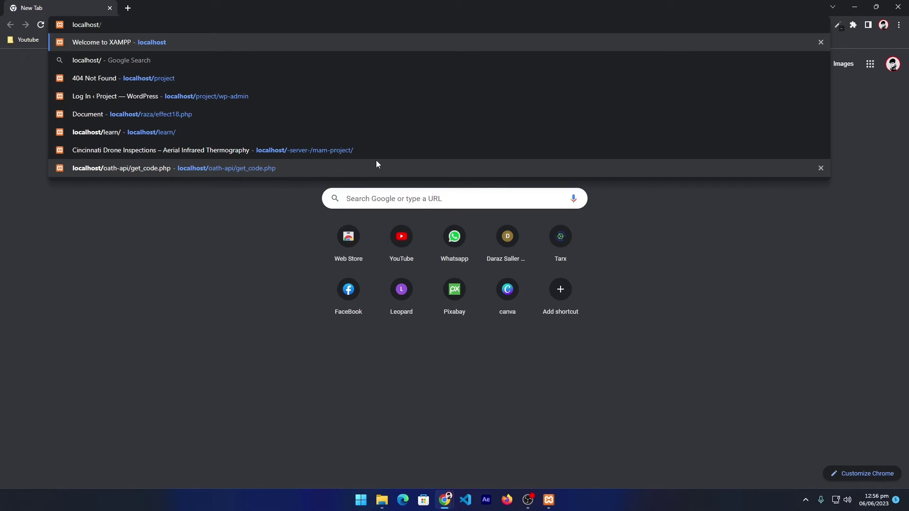
text(dash)
text(ard/)
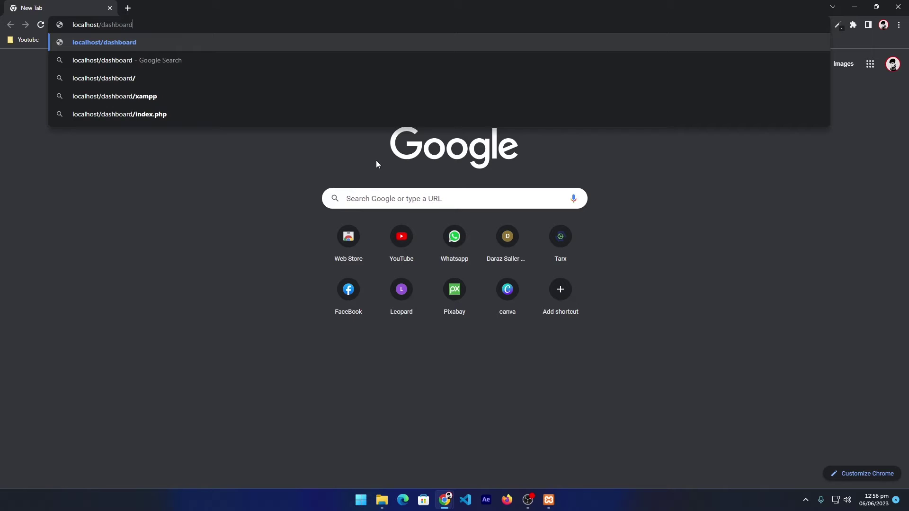
key(Return)
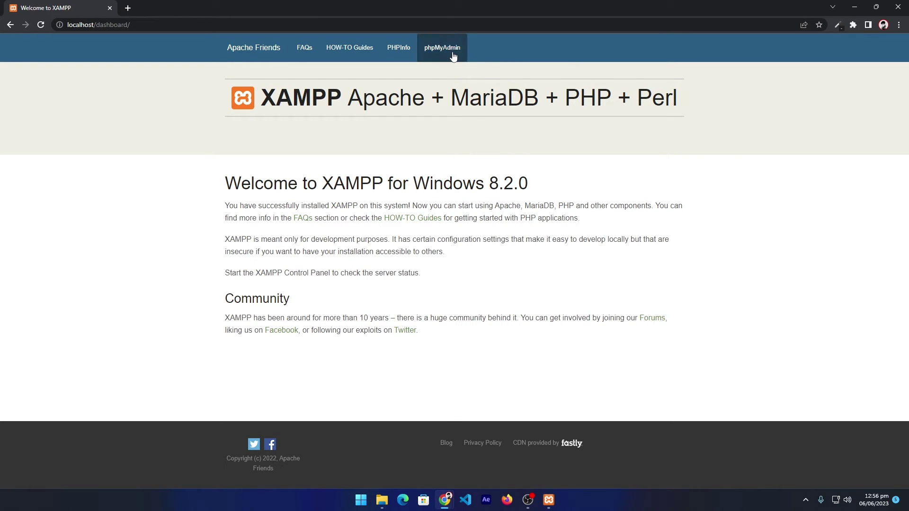
key(ctrl+plus)
key(ctrl+plus)
key(ctrl+plus)
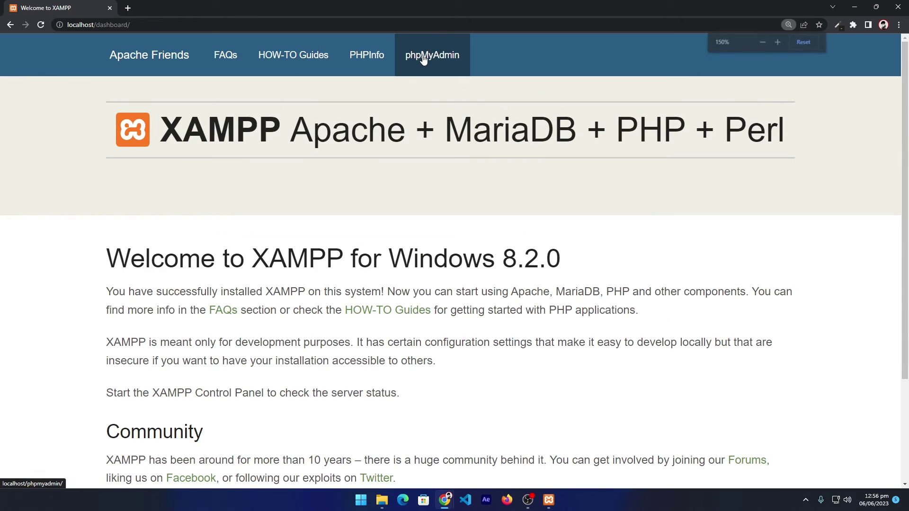
click(423, 57)
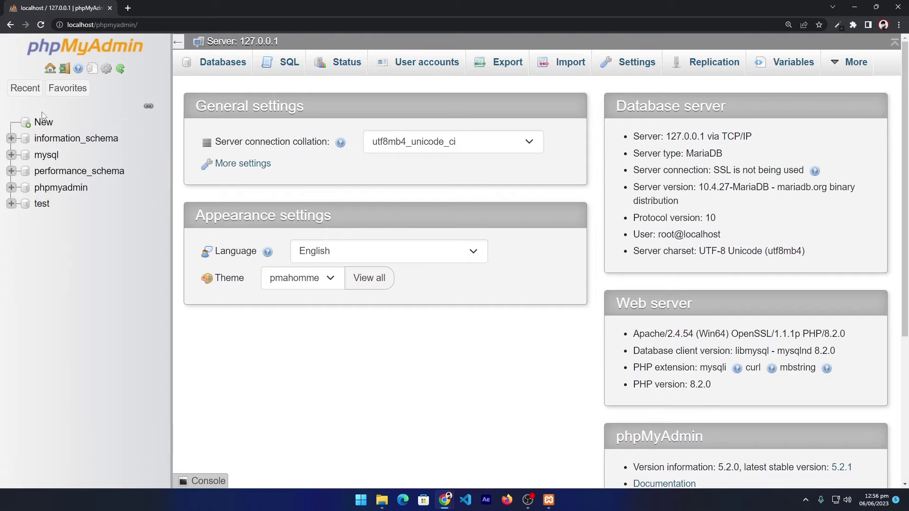
Step: Open the empty test database from phpMyAdmin's navigation tree
click(24, 201)
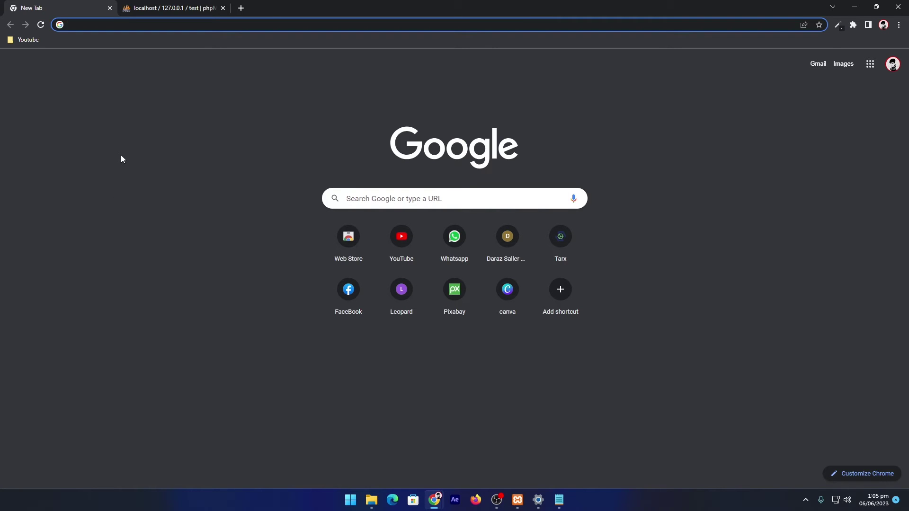
Step: Search for VS Code, open code.visualstudio.com, and start the Windows installer download
text(vs)
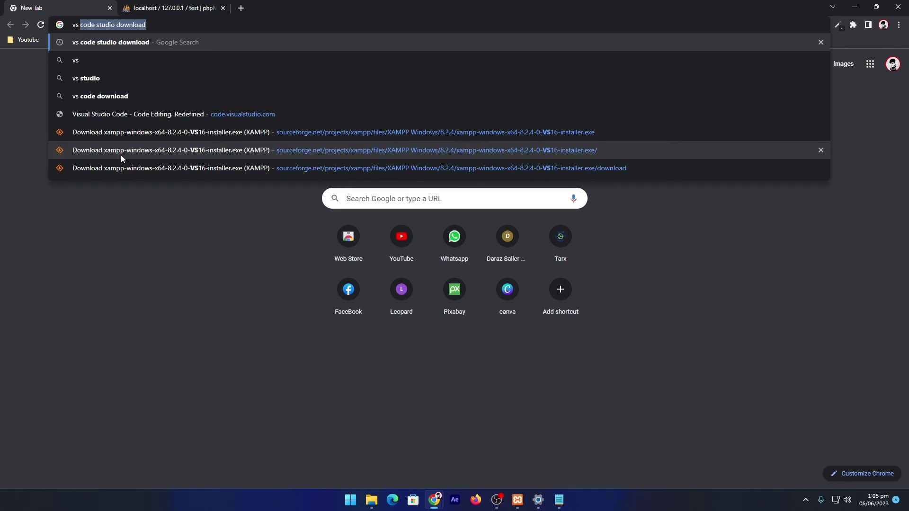
key(Return)
click(136, 175)
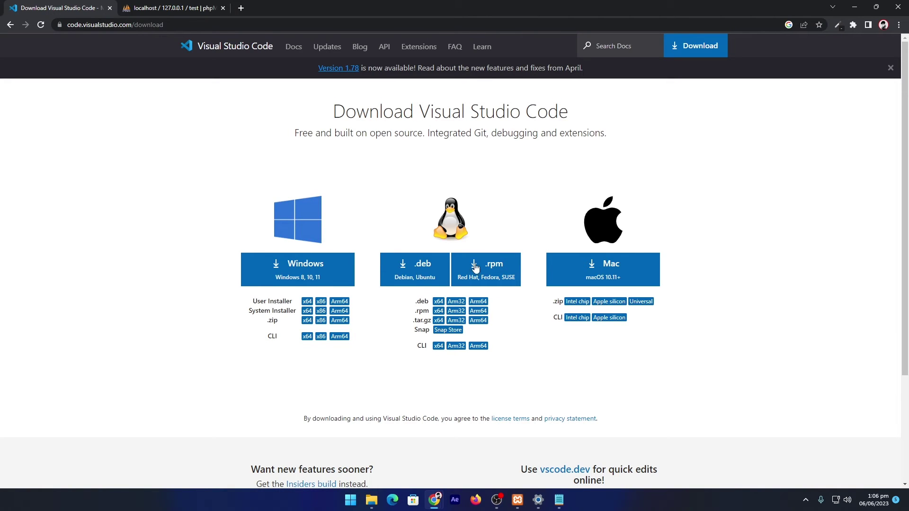
scroll(327, 276, up, 2)
scroll(297, 278, down, 1)
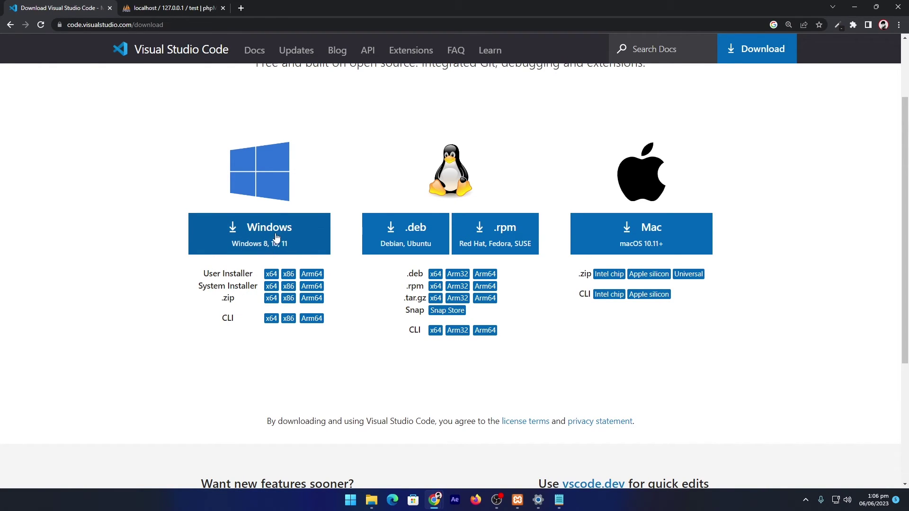
click(277, 237)
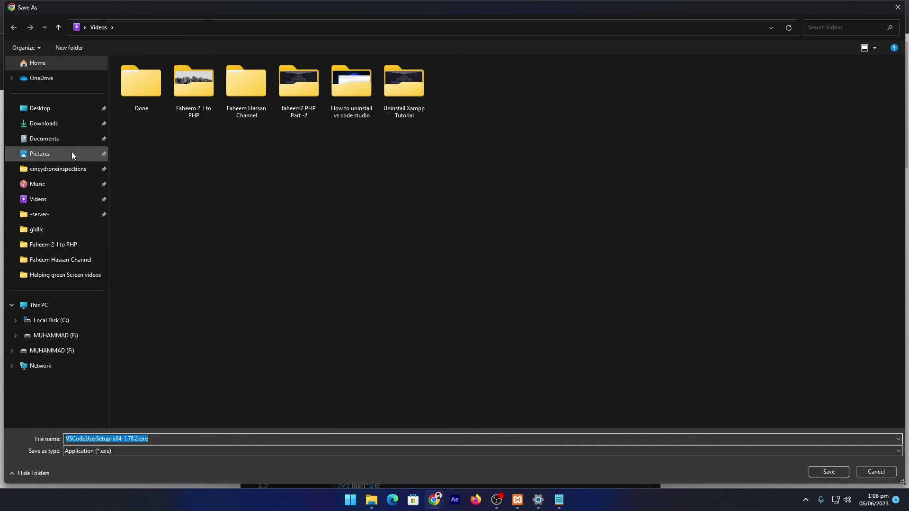
Step: Save VSCodeUserSetup-x64-1.78.2.exe into Downloads\xampp and show it in its folder once finished
click(57, 123)
double_click(181, 101)
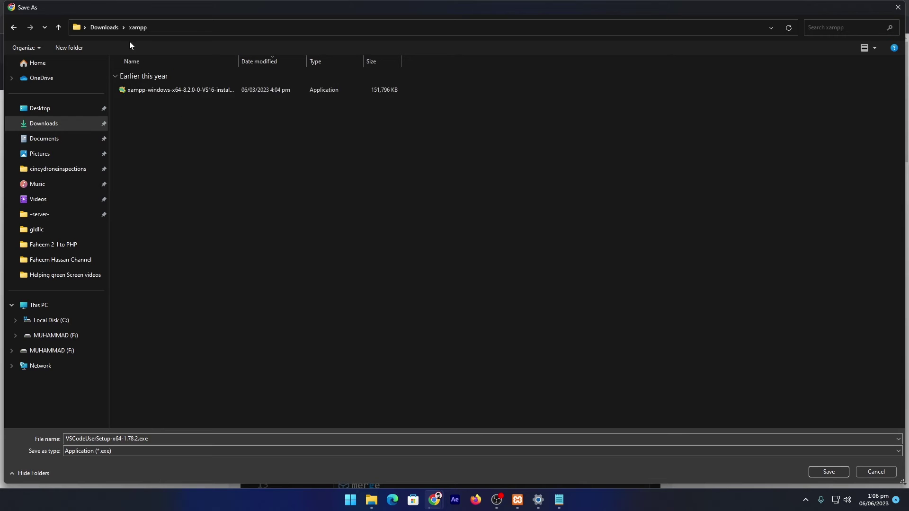
click(829, 472)
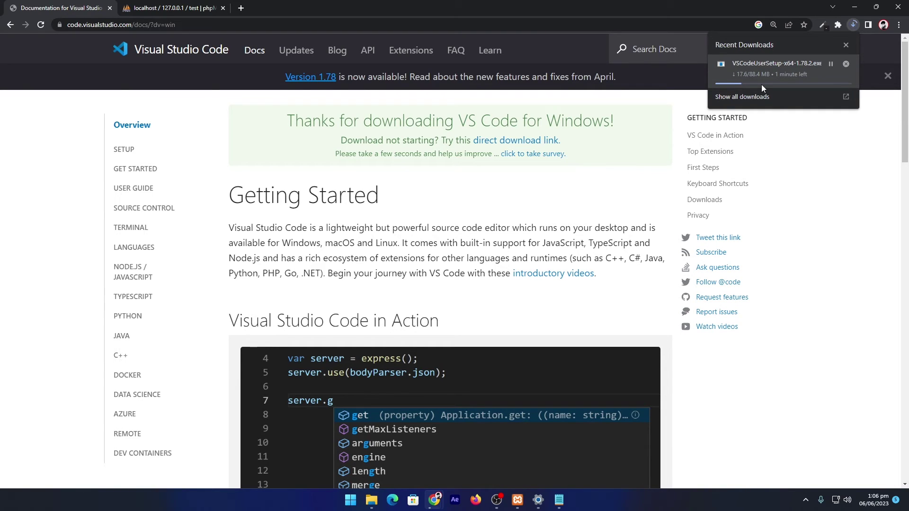
scroll(397, 246, down, 3)
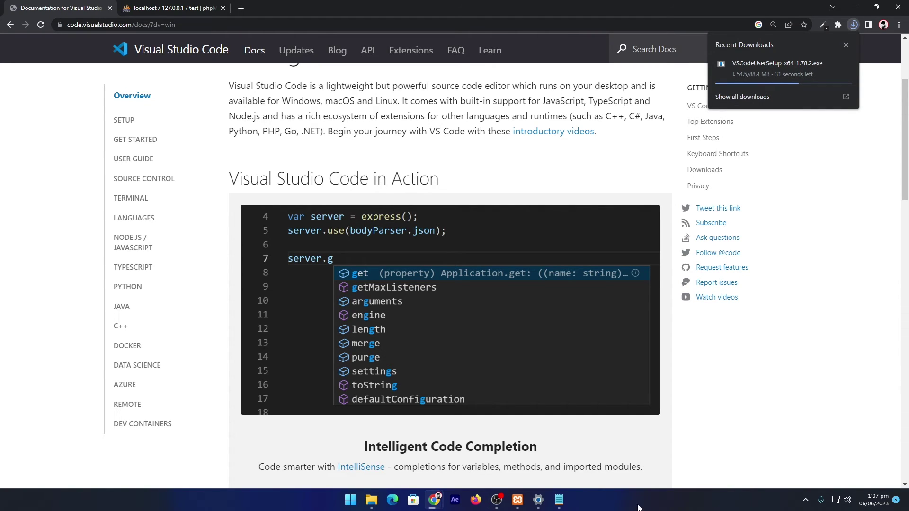
mouse_move(555, 505)
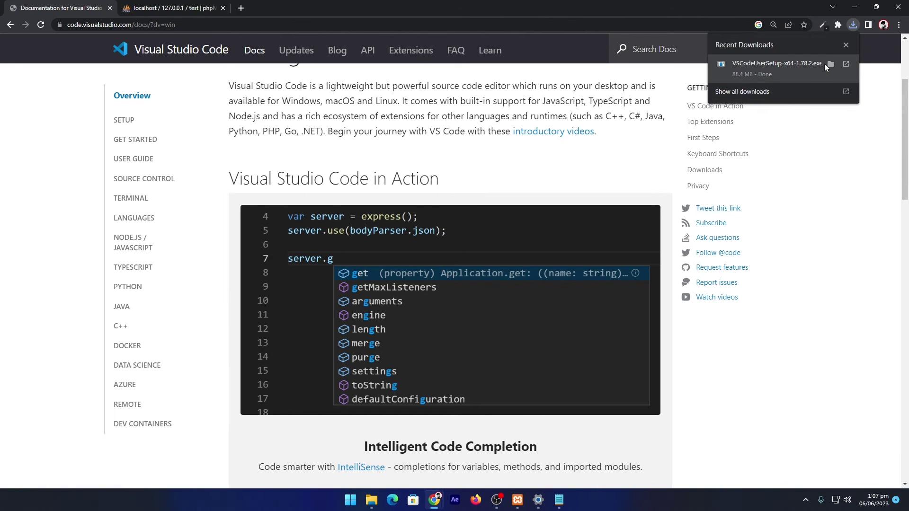
click(831, 64)
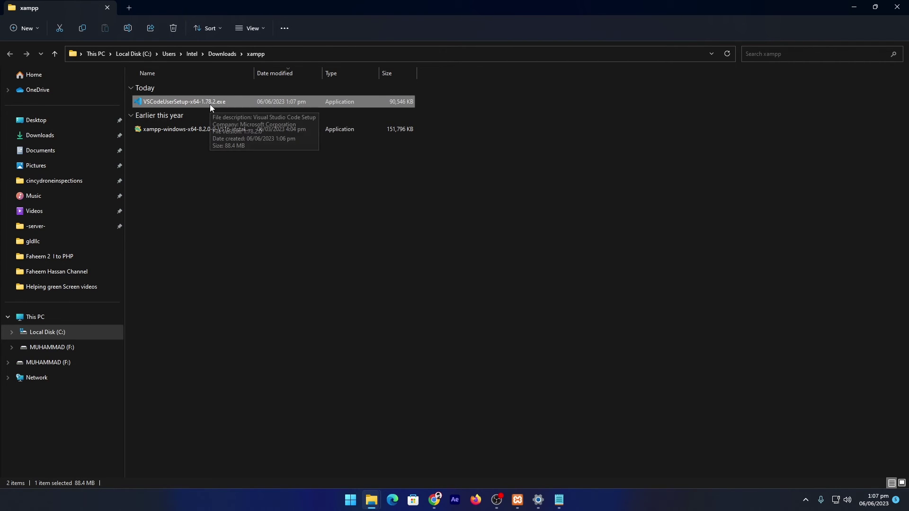
Step: Run the VS Code installer with permission and accept the license agreement
right_click(172, 102)
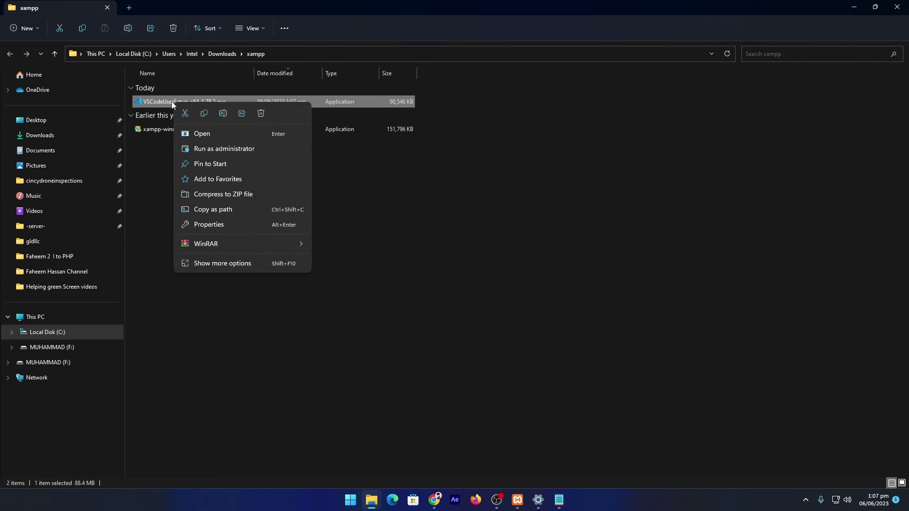
click(203, 134)
click(489, 260)
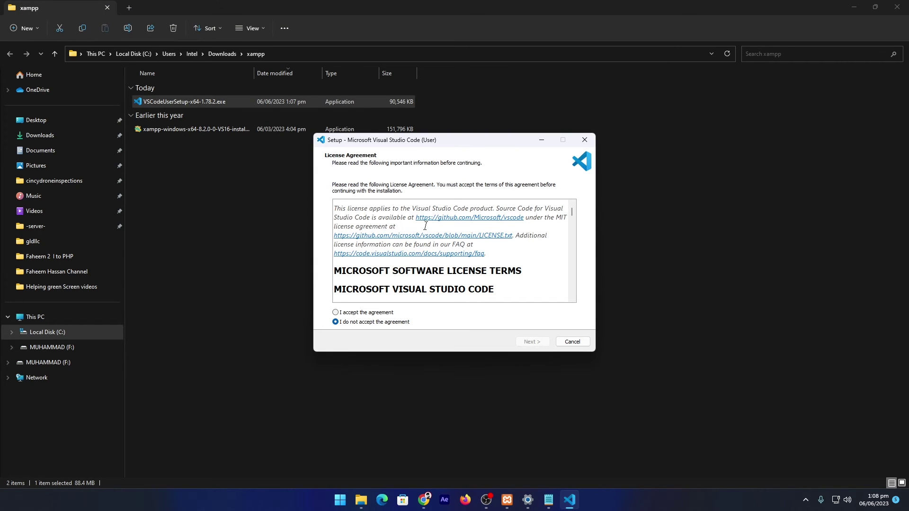
scroll(424, 223, down, 15)
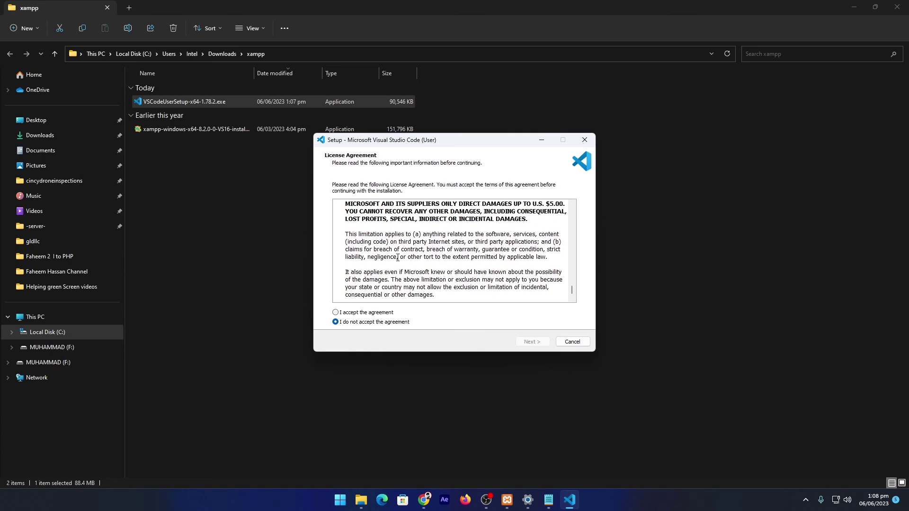
click(336, 314)
click(532, 342)
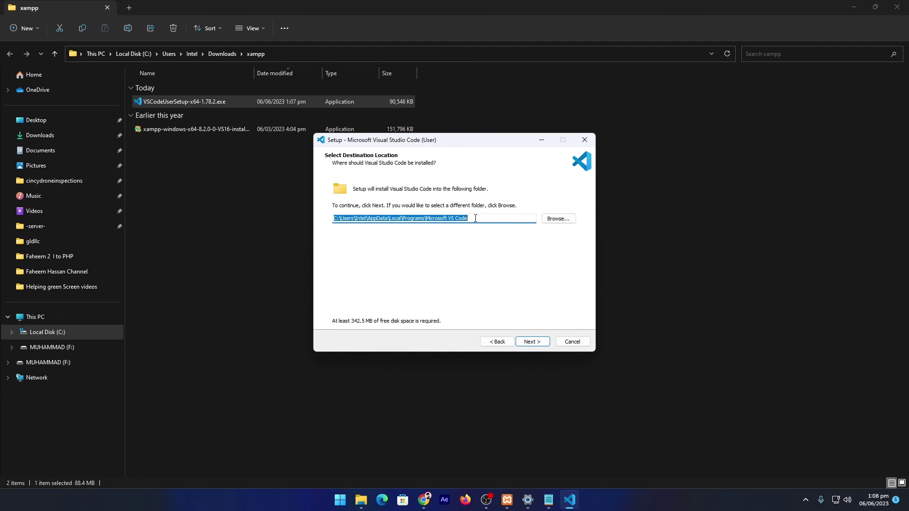
Step: Keep the default location, Start Menu folder and tasks, install, and launch Visual Studio Code
click(534, 342)
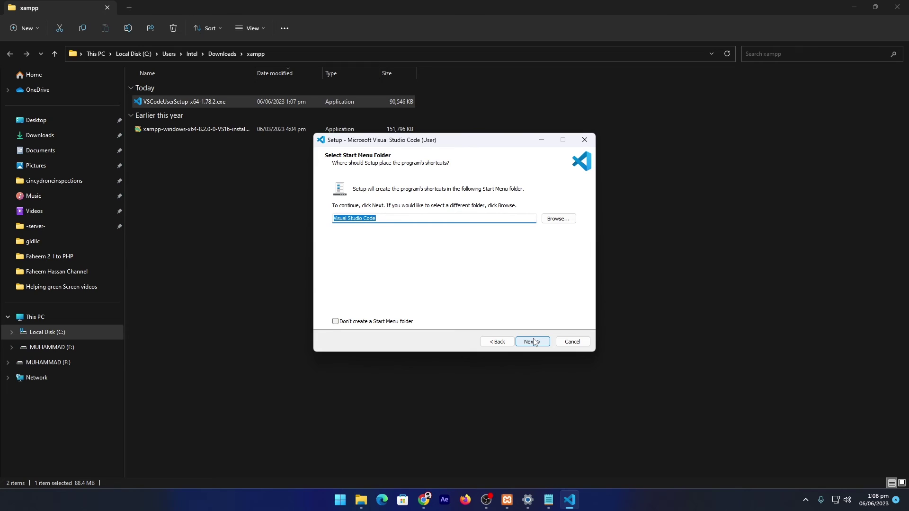
click(534, 342)
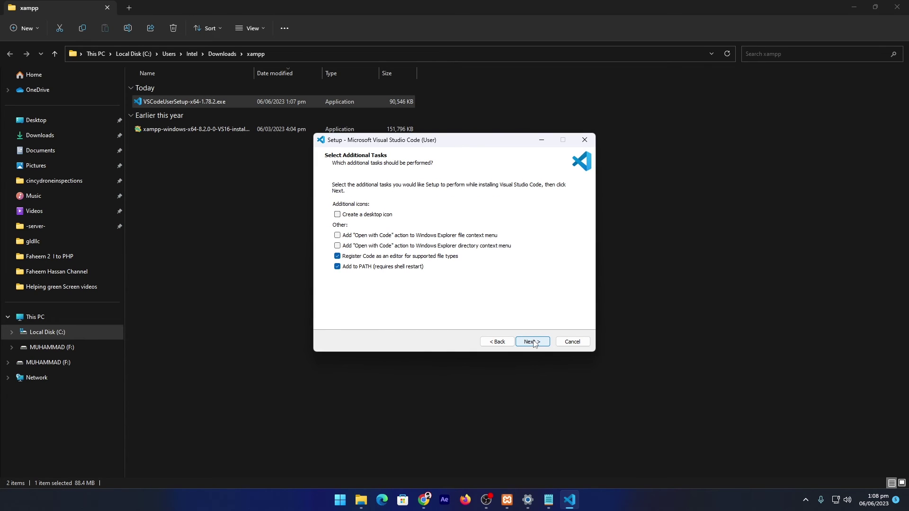
click(533, 341)
click(534, 342)
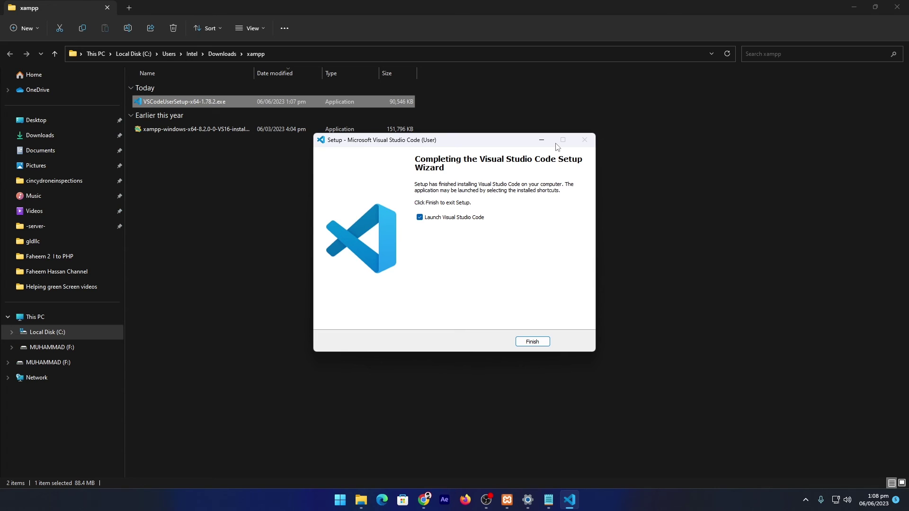
click(539, 343)
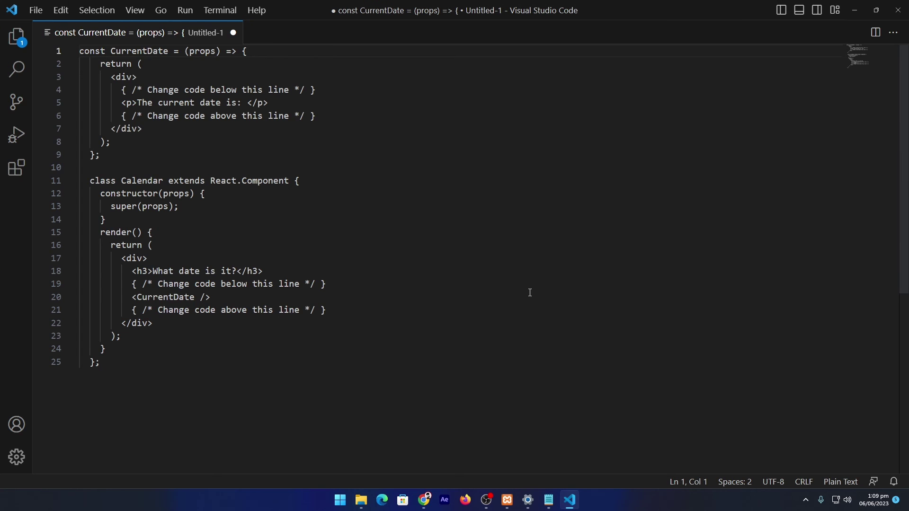
Step: Close Untitled-1 without saving and bring up the htdocs\learn-php folder holding first.php
click(16, 37)
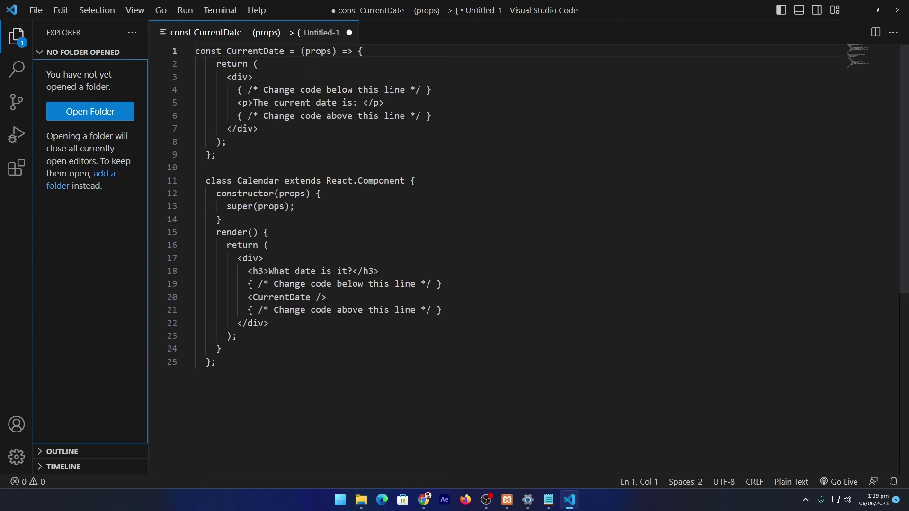
click(348, 35)
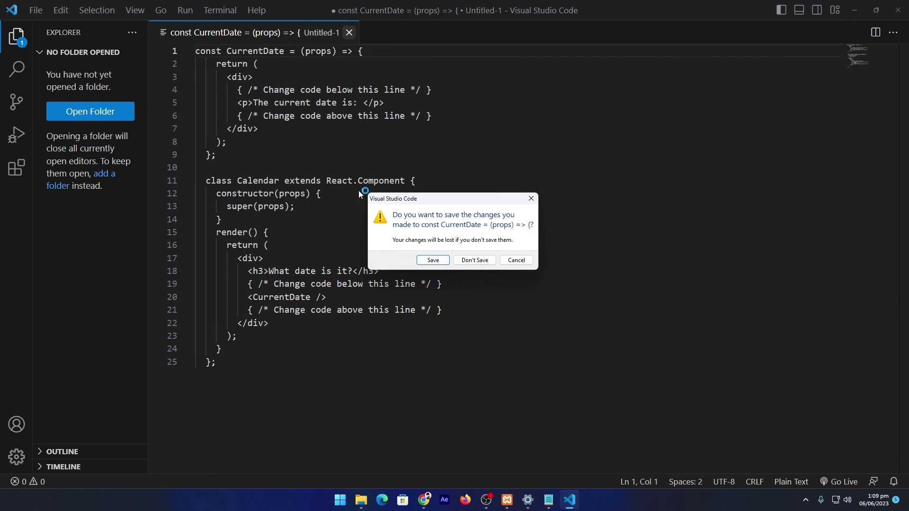
click(474, 260)
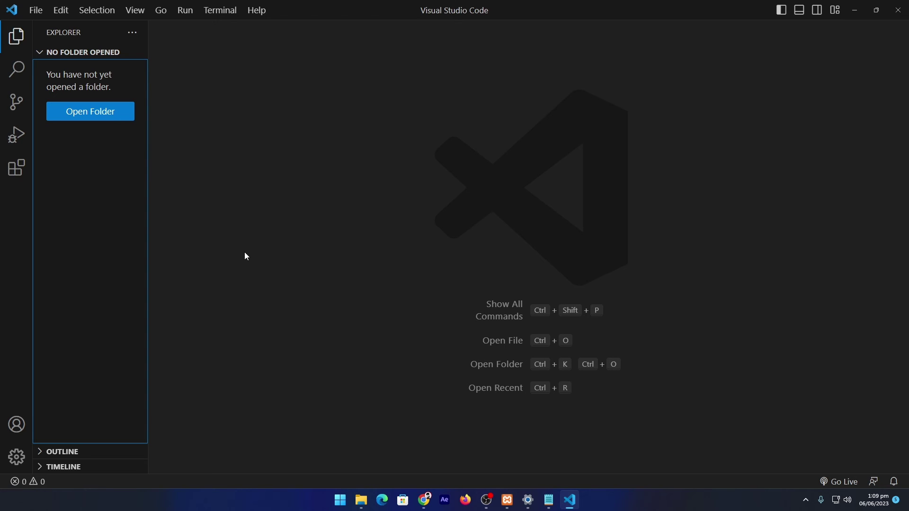
mouse_move(361, 500)
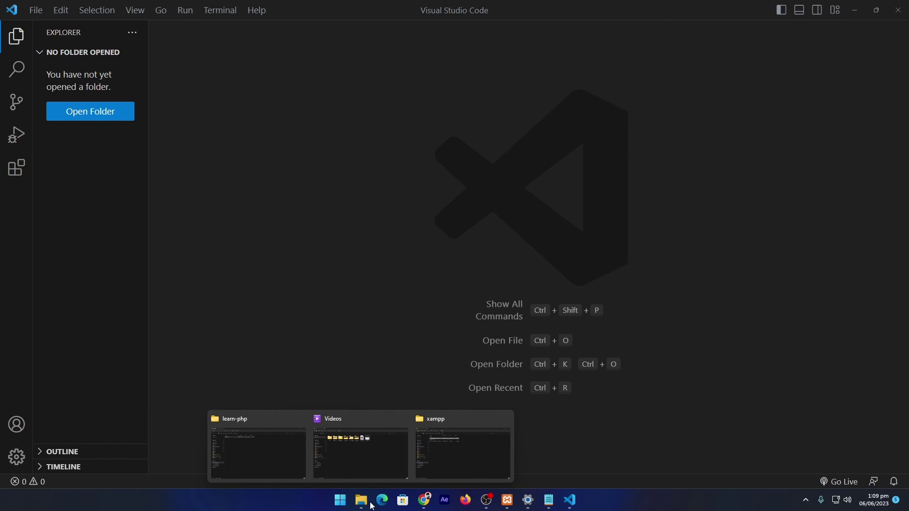
click(256, 448)
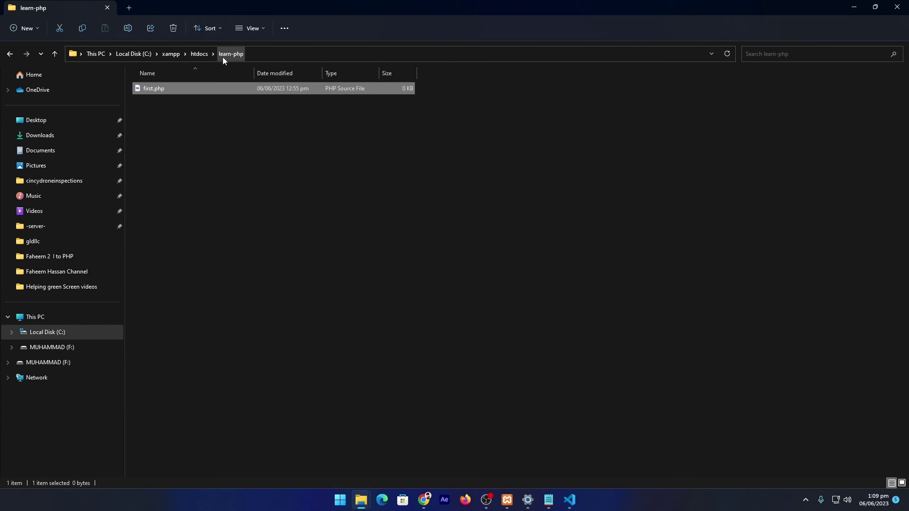
Step: Load localhost/learn-php in Chrome's new tab
click(424, 500)
click(414, 452)
click(80, 21)
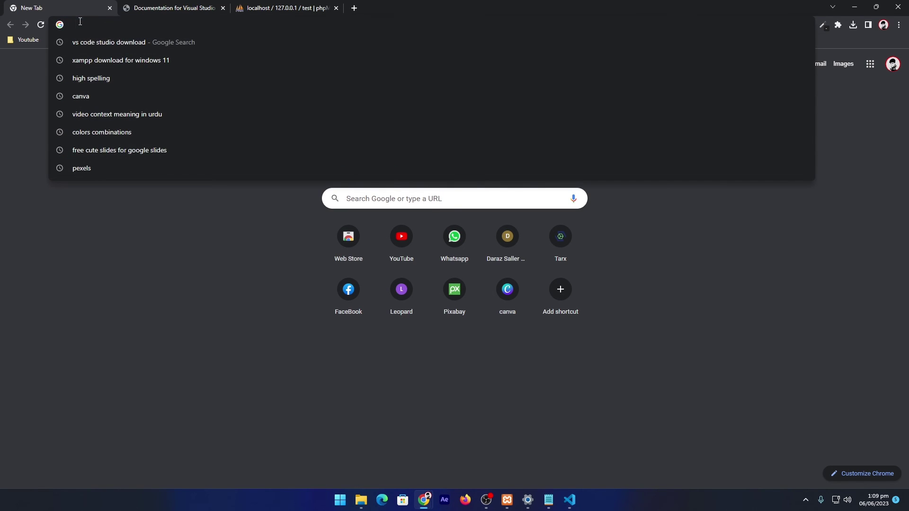
text(localhost/learn-)
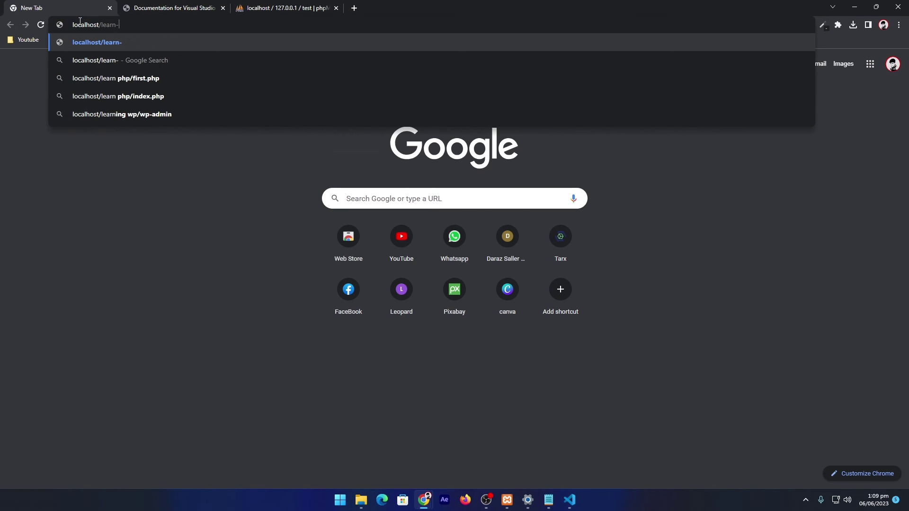
text(php)
key(Return)
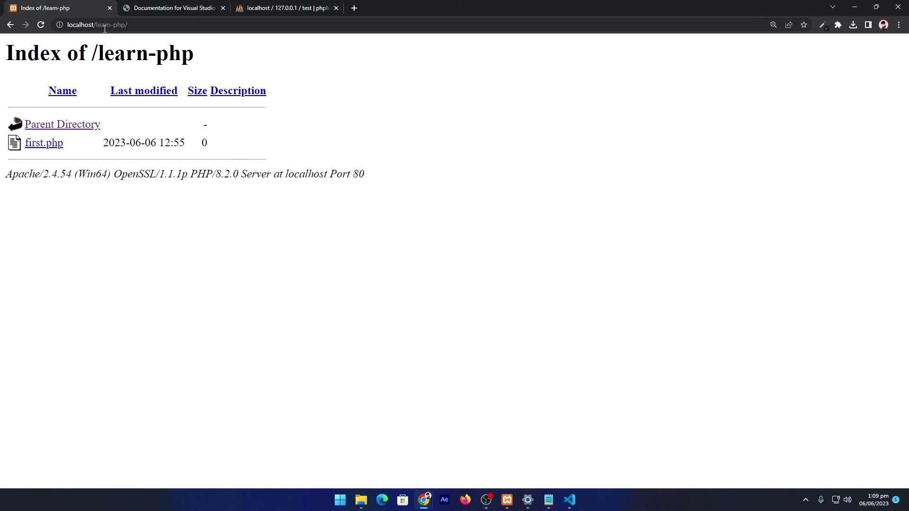
Step: Open first.php from the learn-php listing, confirming it shows a blank page
key(alt+Tab)
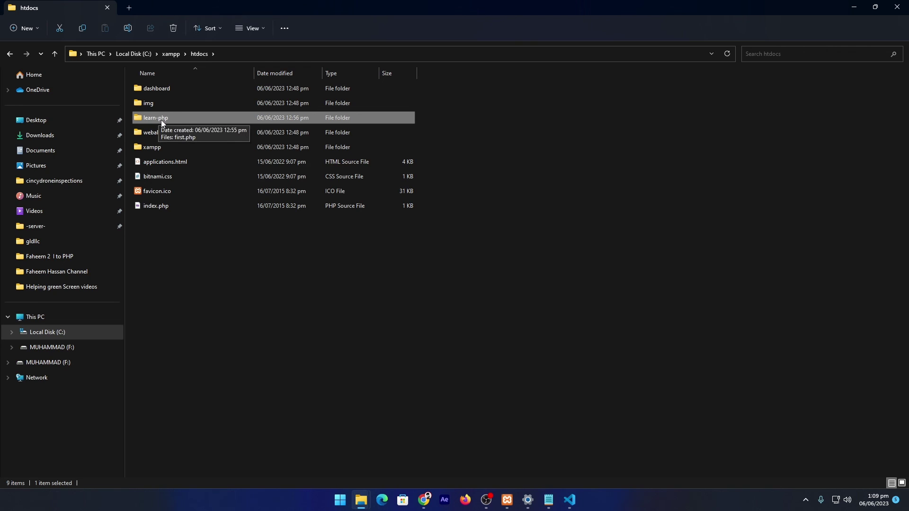
key(alt+Tab)
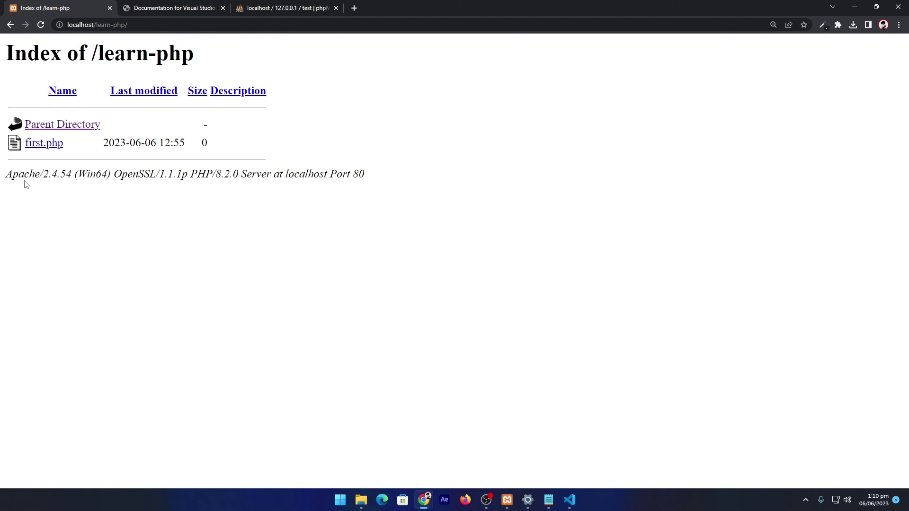
click(41, 144)
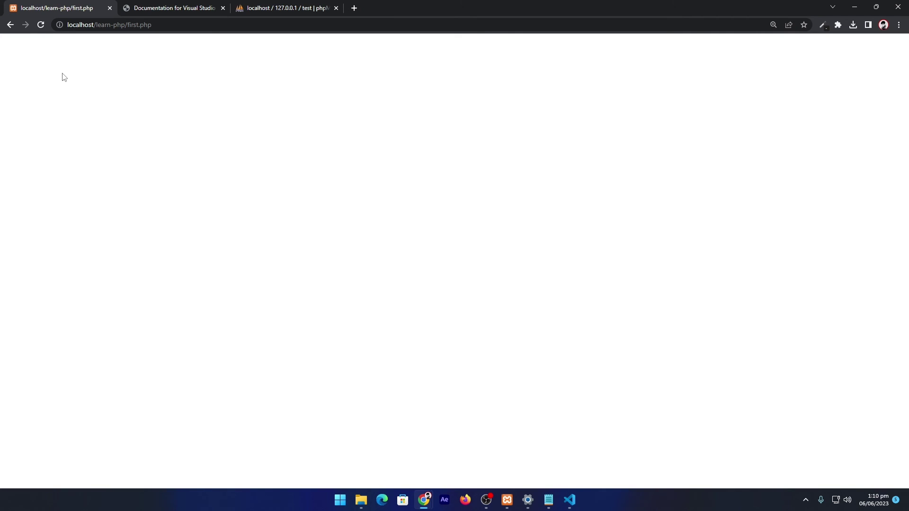
click(570, 500)
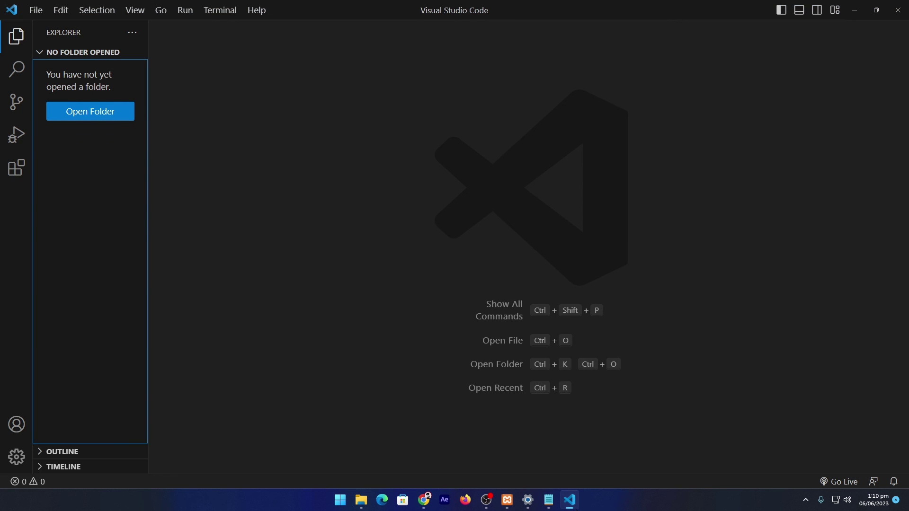
Step: Open C:\xampp\htdocs\learn-php as a trusted workspace and open first.php for editing
click(84, 117)
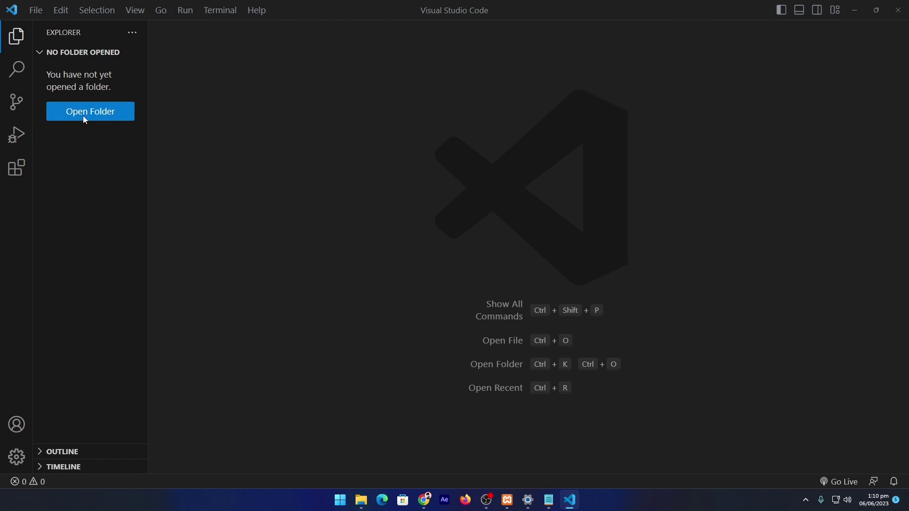
drag(61, 170, 123, 169)
scroll(75, 150, down, 2)
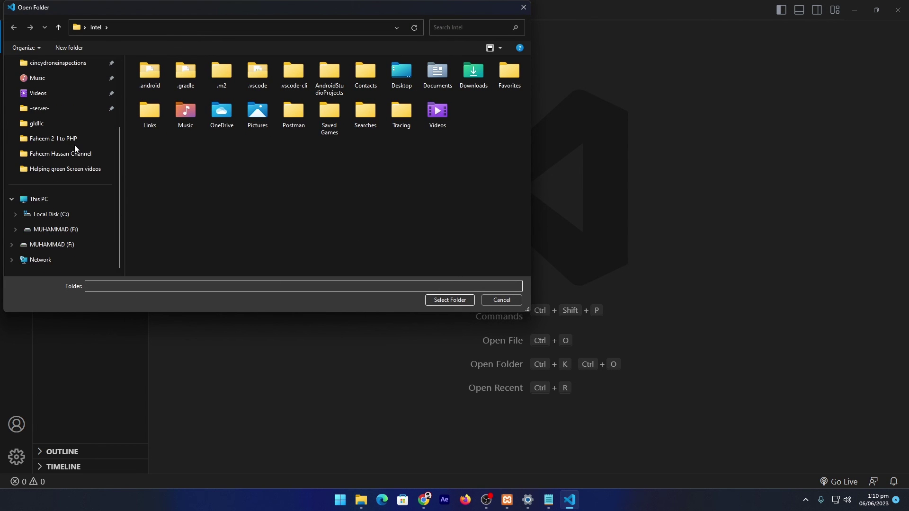
click(27, 215)
double_click(154, 212)
double_click(154, 150)
click(144, 112)
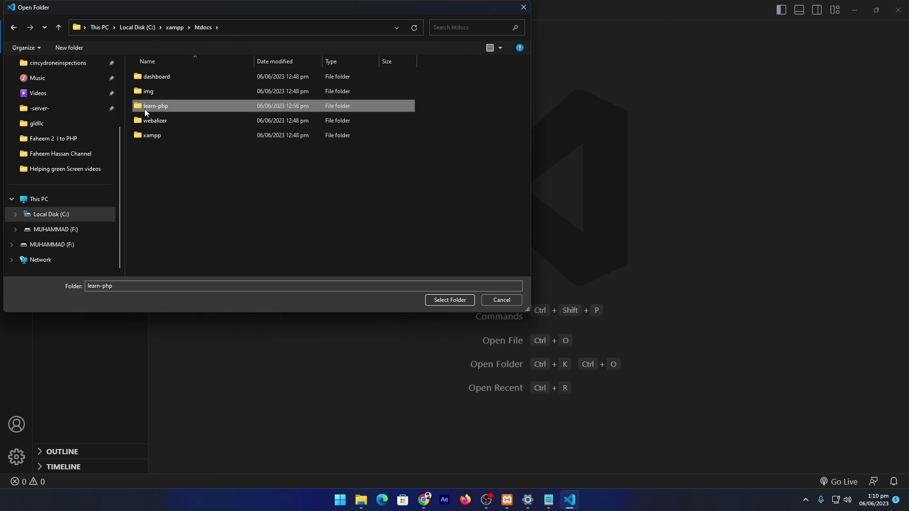
click(461, 302)
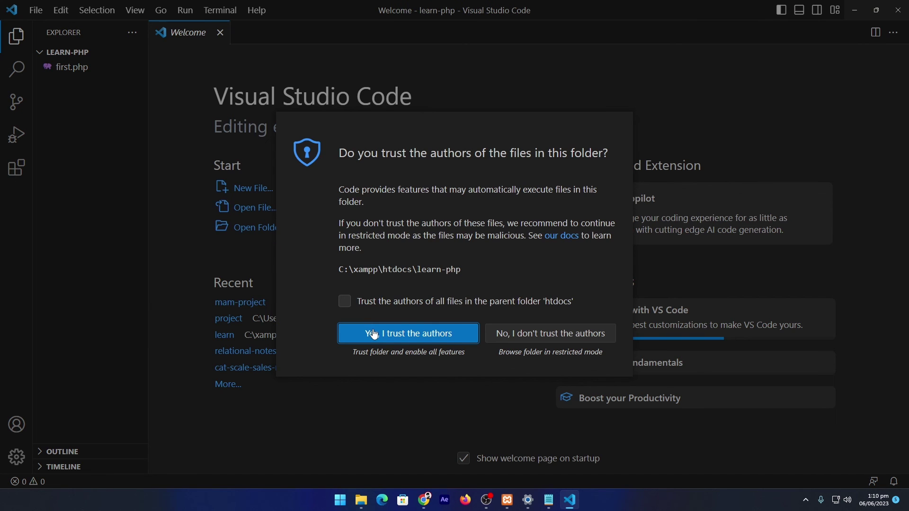
click(373, 332)
click(84, 69)
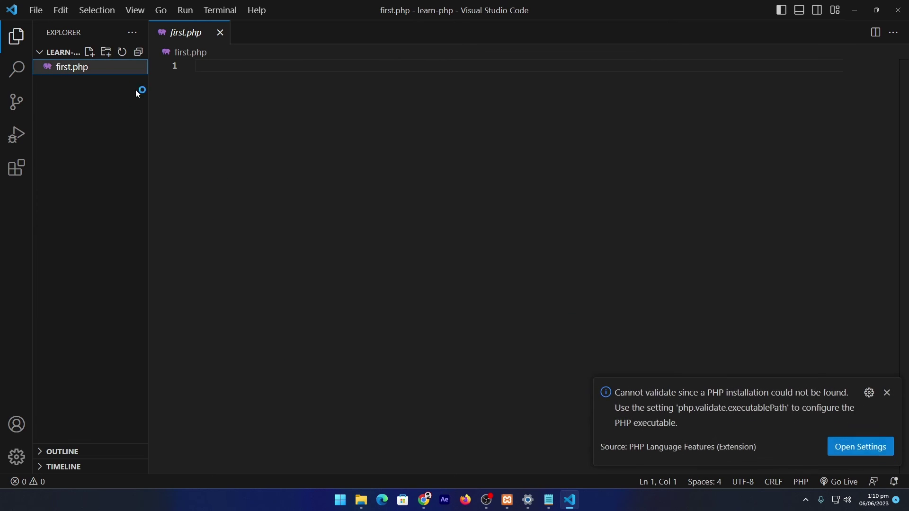
Step: Start first.php with the <?php tag followed by blank lines
text(<?php)
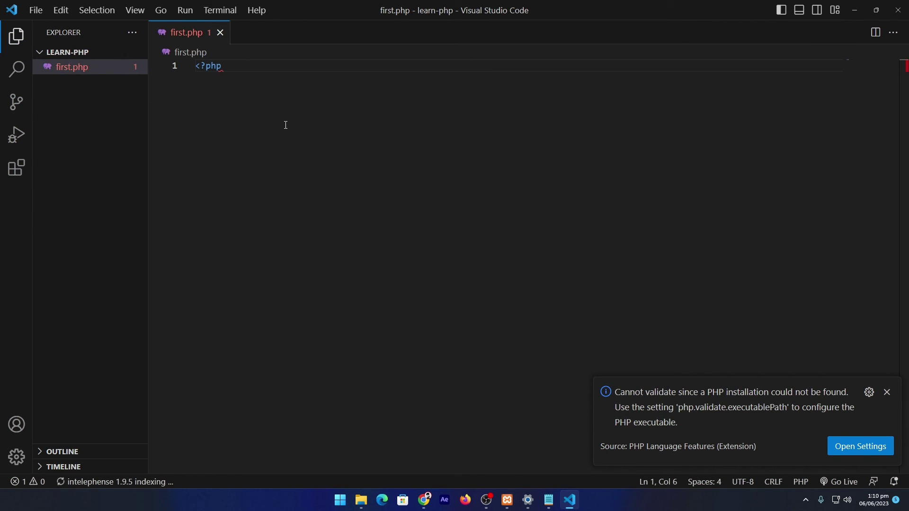
key(Return)
key(Return)
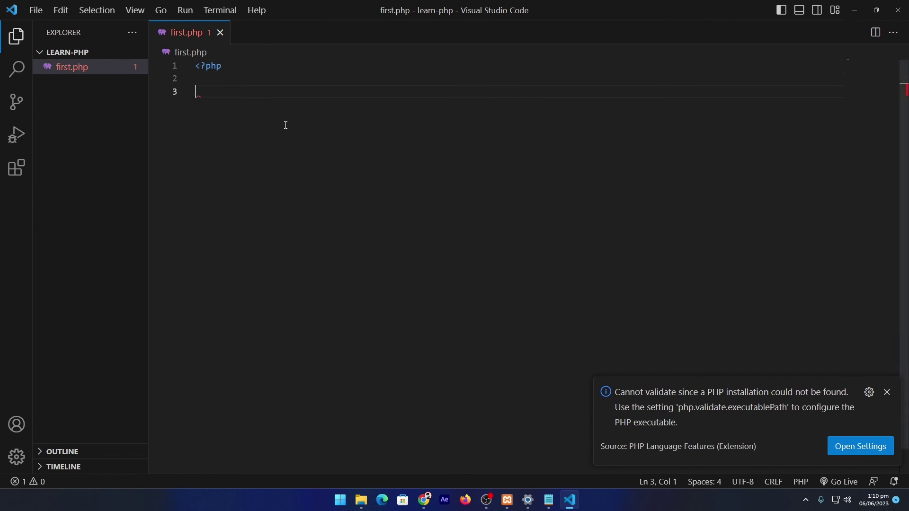
key(ctrl+equal)
key(ctrl+equal)
key(ctrl+equal)
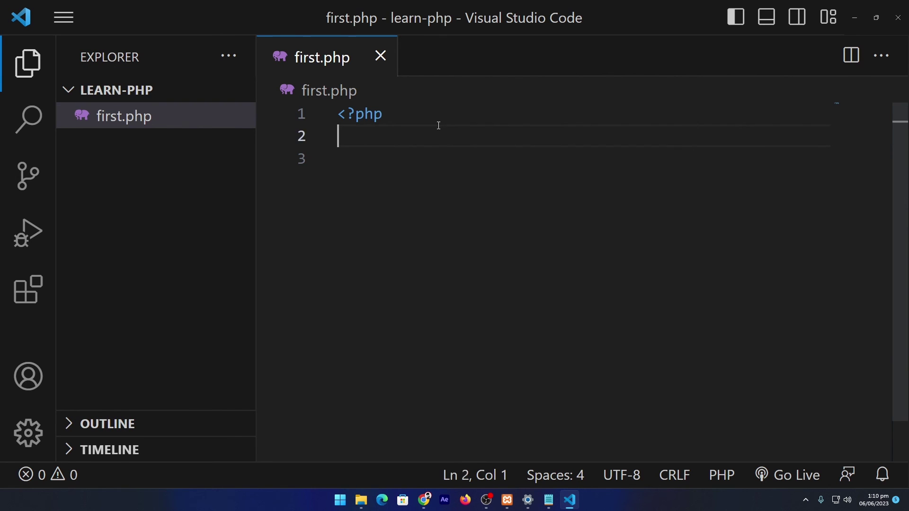
key(ctrl+shift+Home)
Step: Add echo "Hello World"; on line 3 and reload first.php in Chrome
click(382, 168)
text(echo )
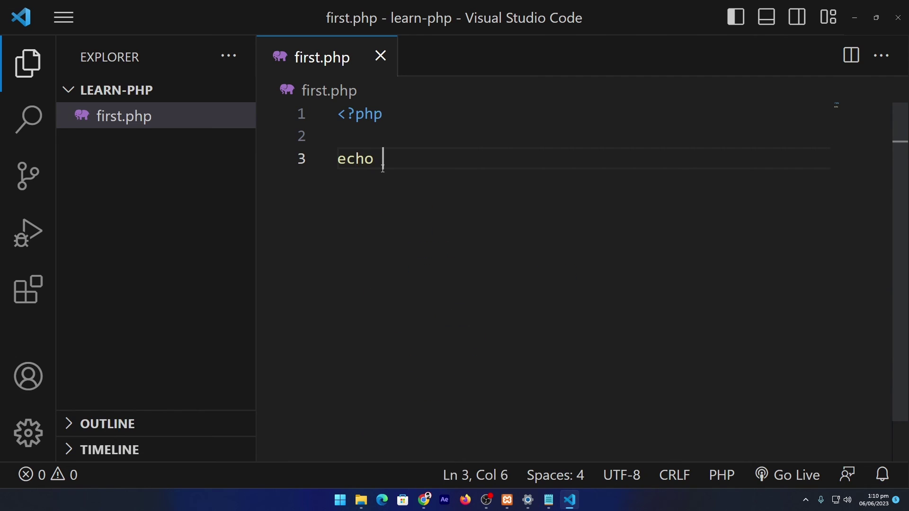
text("Hello World";)
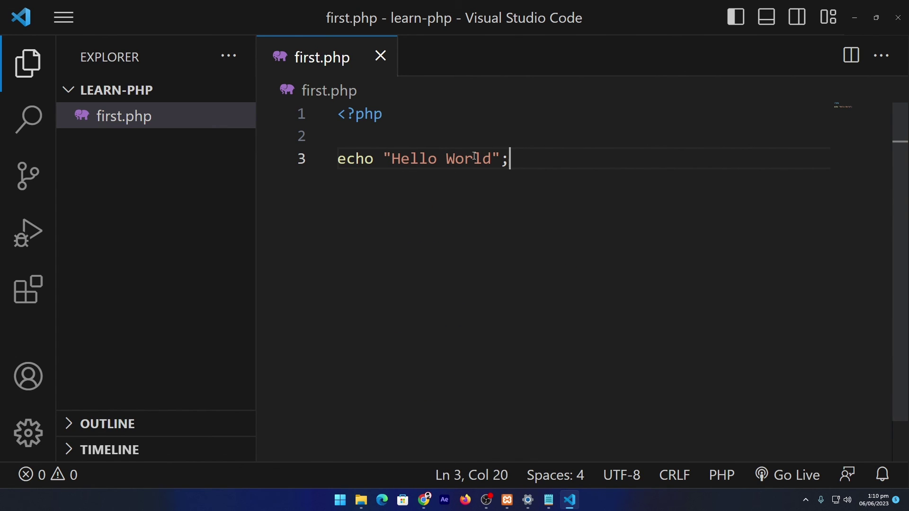
drag(512, 158, 331, 161)
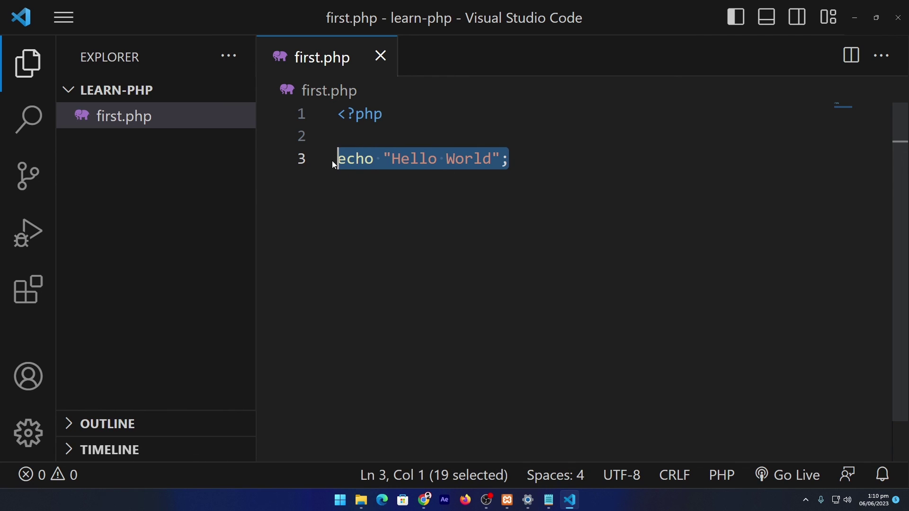
key(alt+Tab)
key(F5)
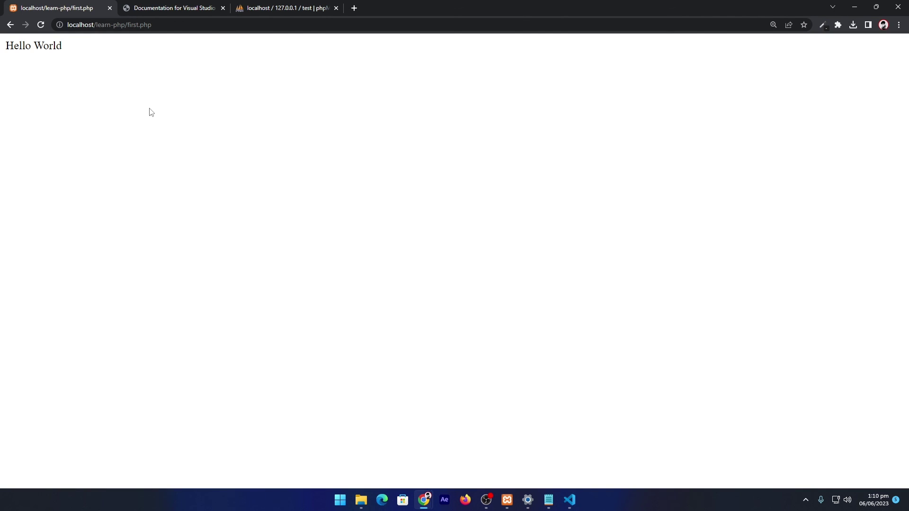
Step: Zoom the first.php page to 400% and check the Hello World output
scroll(152, 113, up, 8)
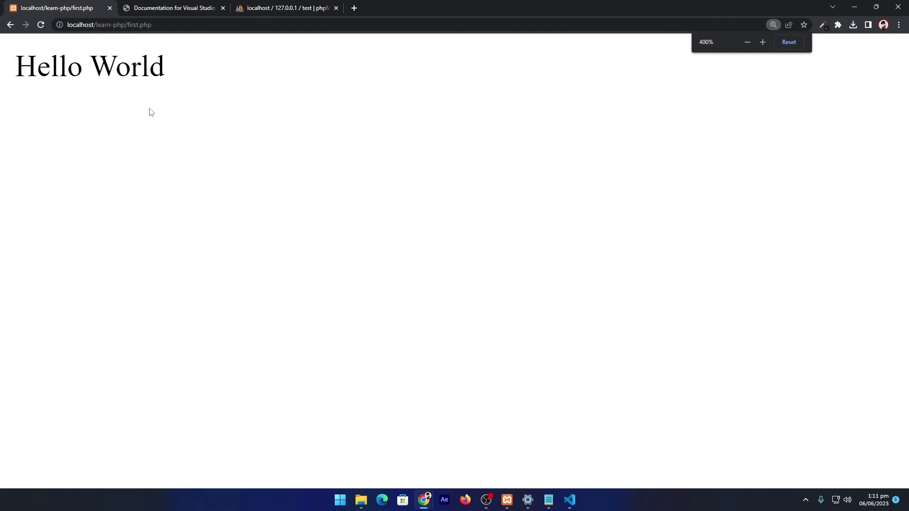
drag(208, 80, 15, 71)
click(27, 127)
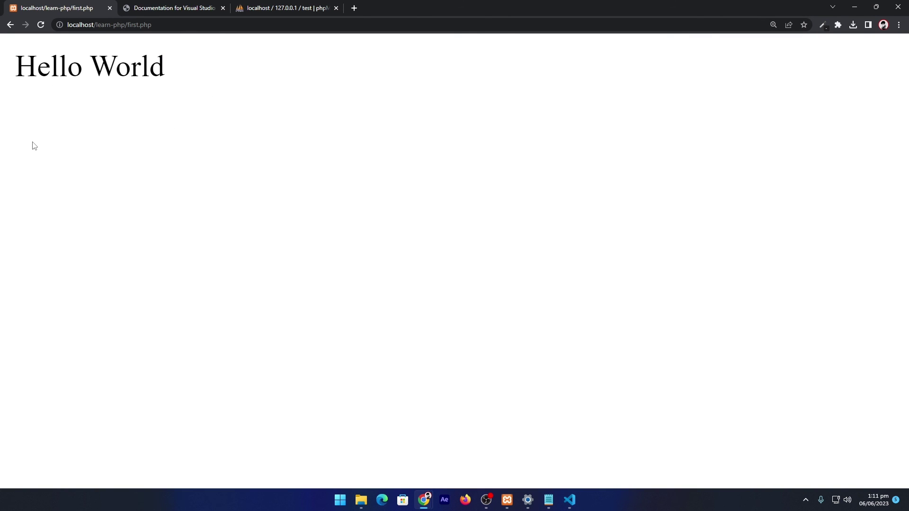